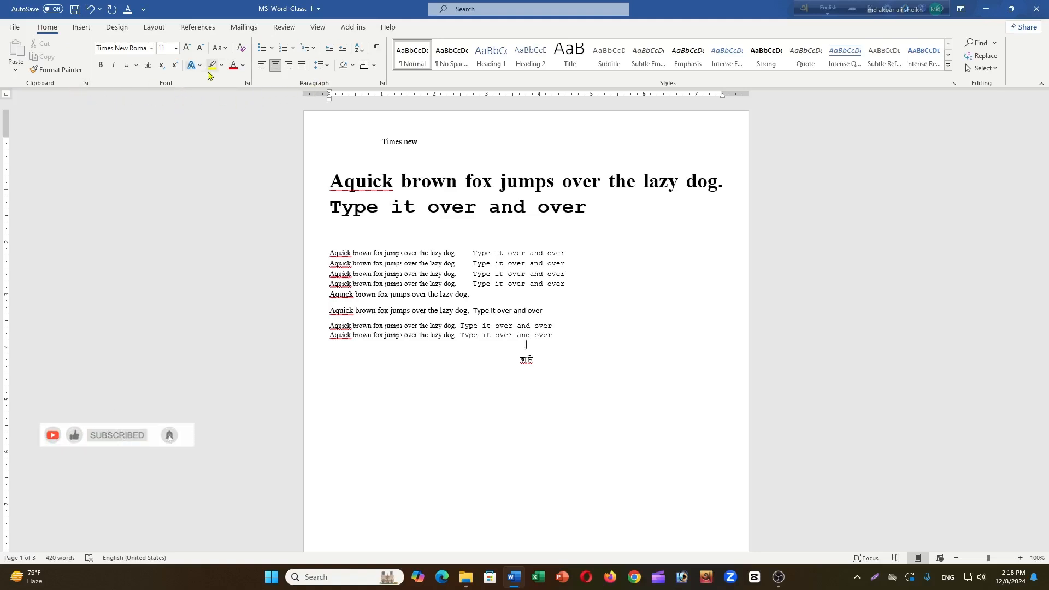
{"action": "left_click", "coordinate": [155, 27]}
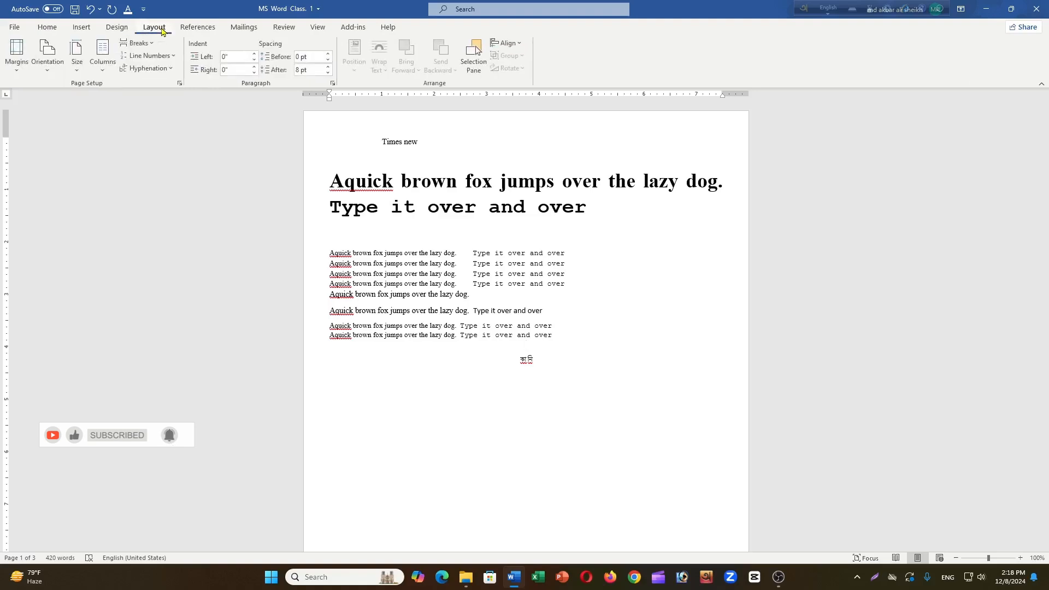
{"action": "left_click", "coordinate": [47, 27]}
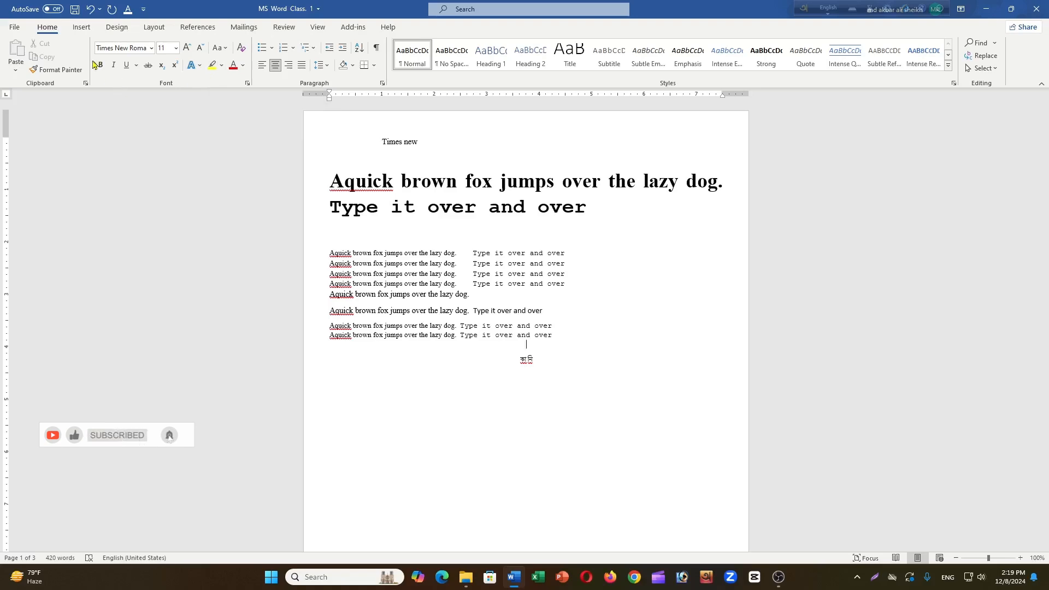
{"action": "left_click", "coordinate": [14, 29]}
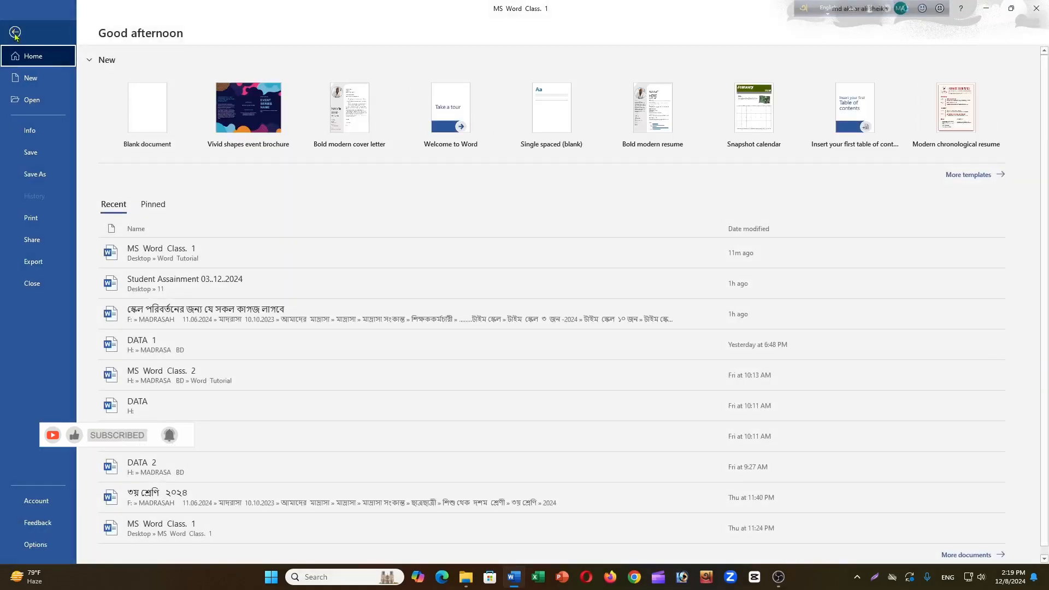
{"action": "left_click", "coordinate": [17, 35]}
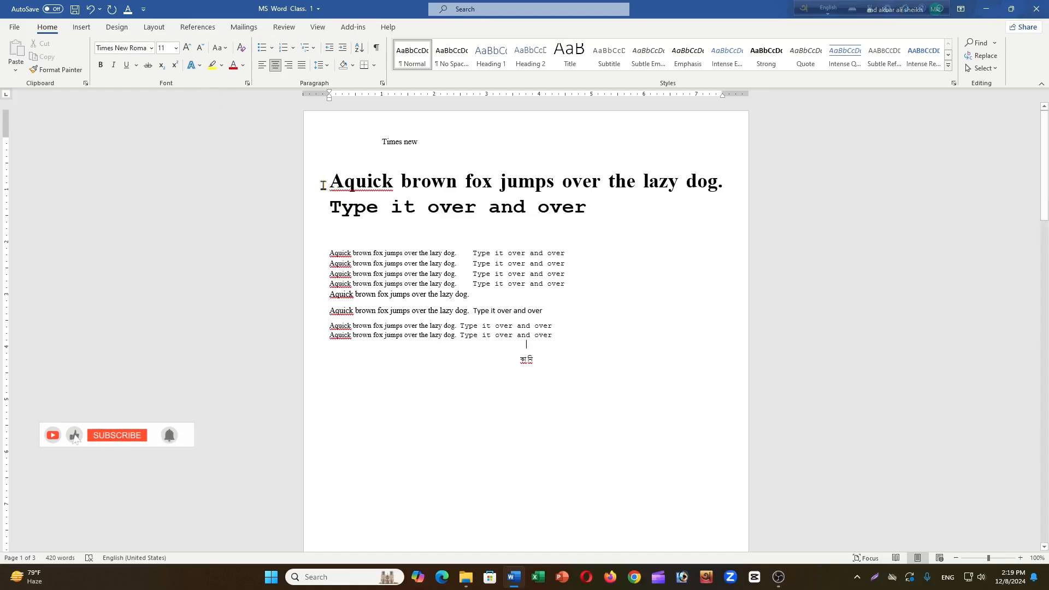
Apply the blue gradient text effect with reflection to the two large lines starting "Aquick brown fox"
{"action": "left_click_drag", "start_coordinate": [312, 190], "coordinate": [316, 211]}
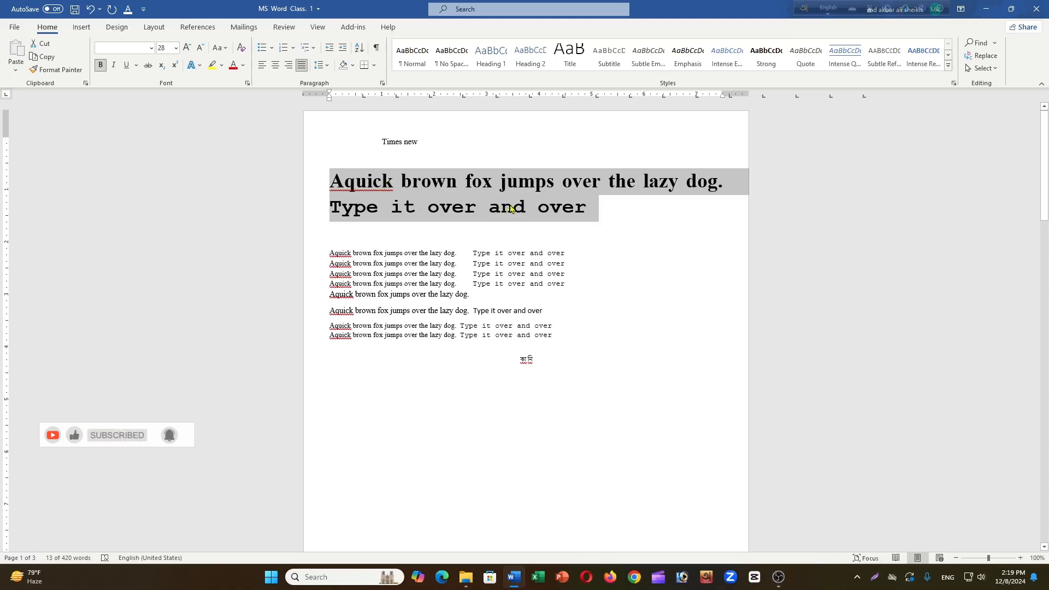
{"action": "left_click", "coordinate": [201, 66]}
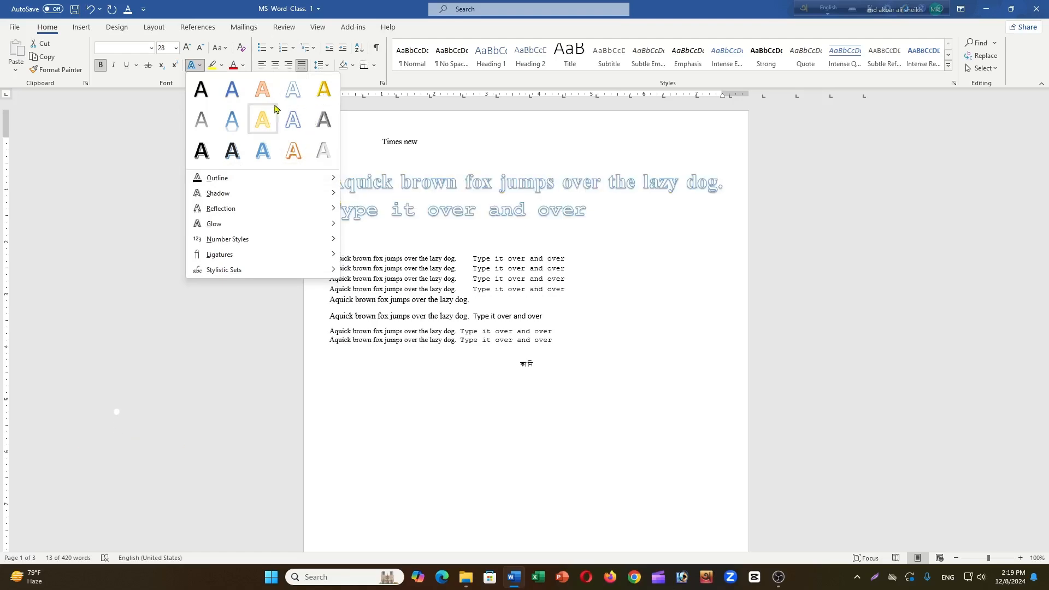
{"action": "left_click", "coordinate": [236, 126]}
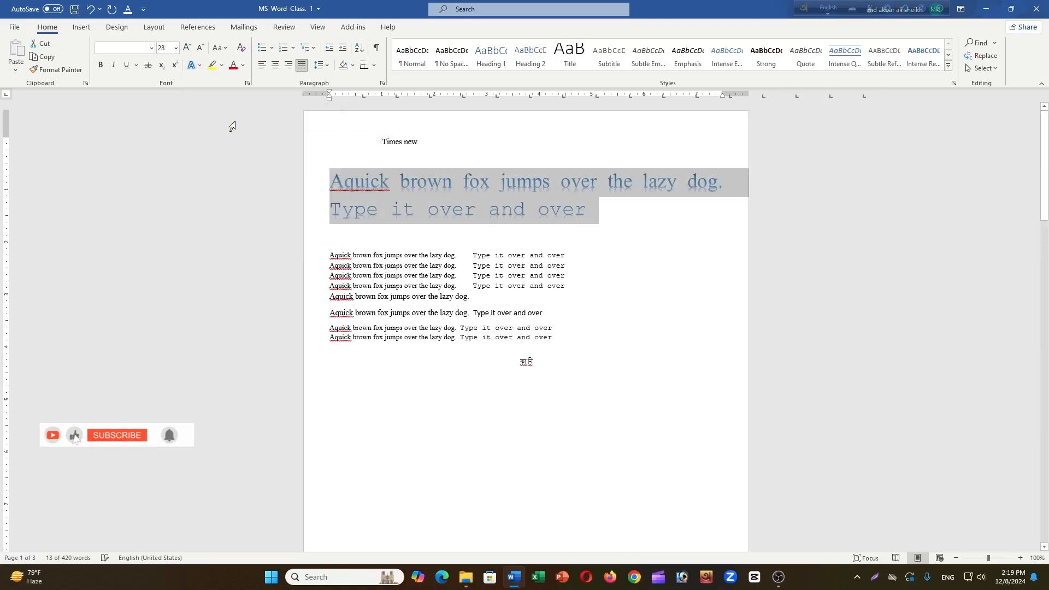
{"action": "left_click", "coordinate": [577, 231]}
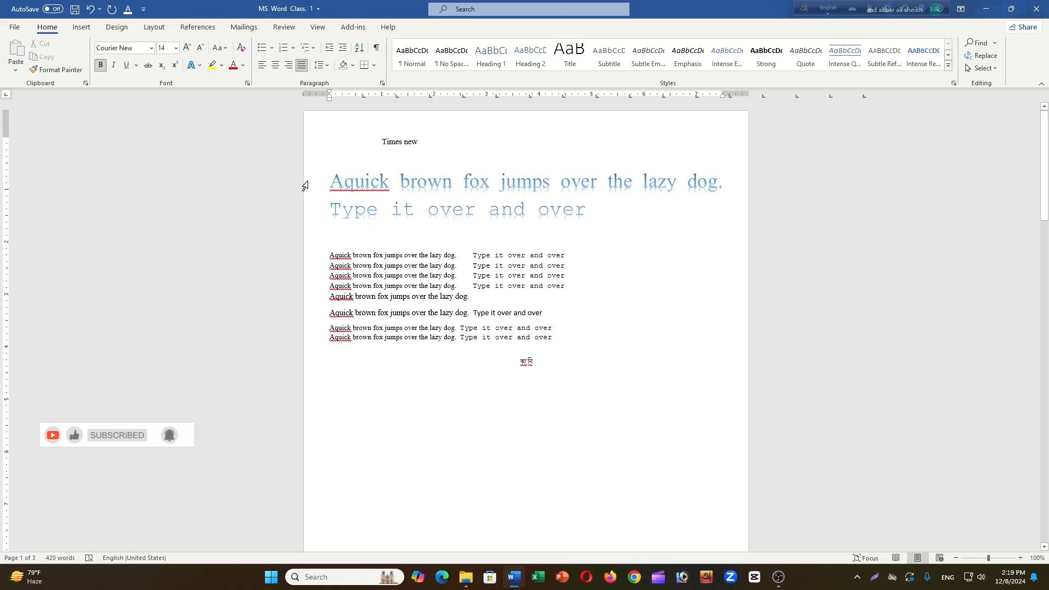
Give the two large "Aquick brown fox" lines a dark orange text outline from the theme colors
{"action": "left_click_drag", "start_coordinate": [305, 186], "coordinate": [316, 225]}
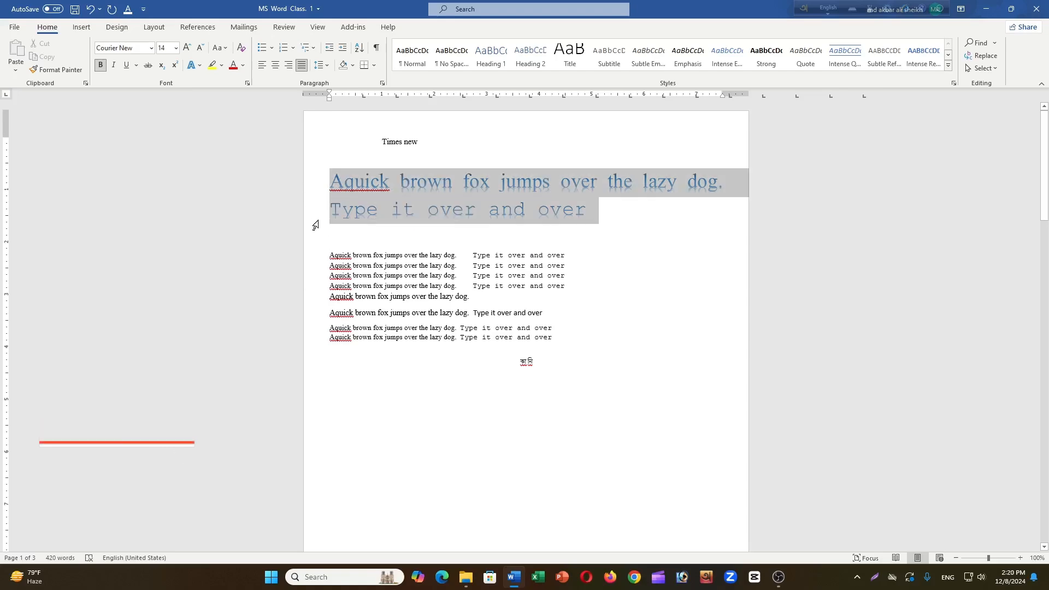
{"action": "left_click", "coordinate": [199, 65]}
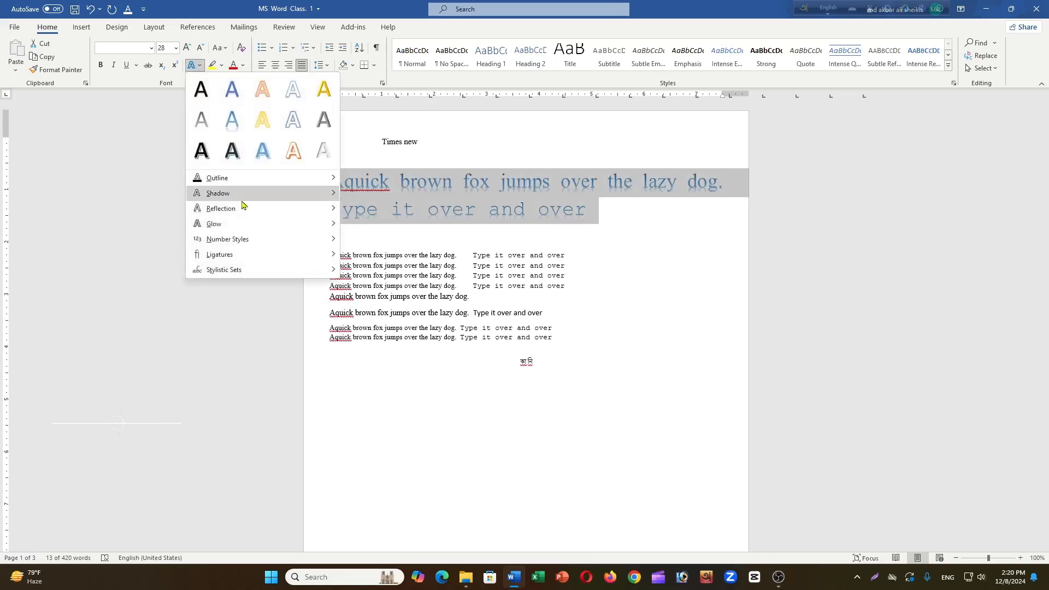
{"action": "mouse_move", "coordinate": [228, 182]}
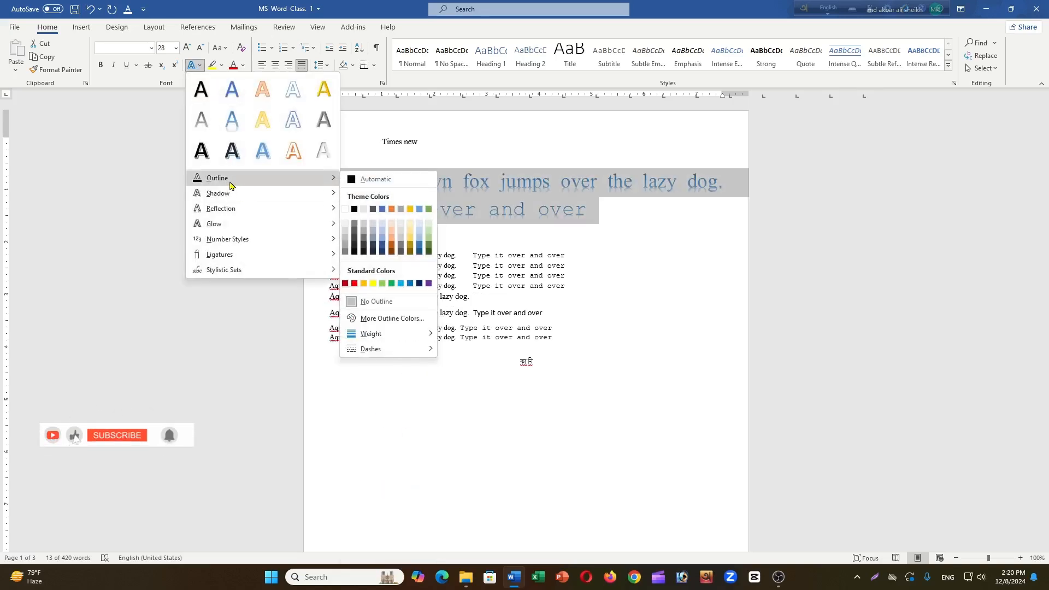
{"action": "left_click", "coordinate": [392, 247]}
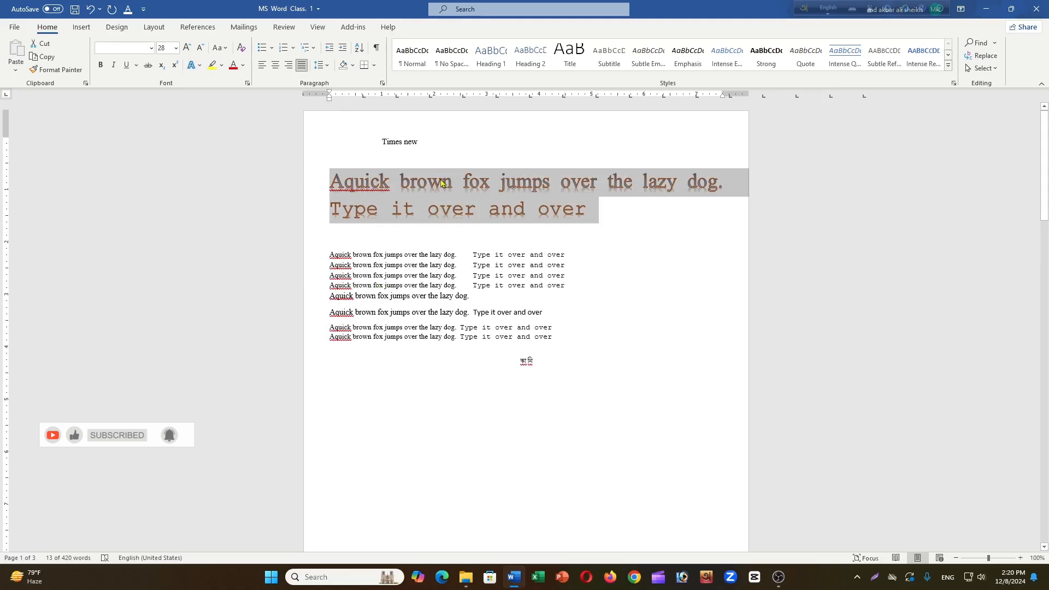
{"action": "left_click", "coordinate": [470, 243]}
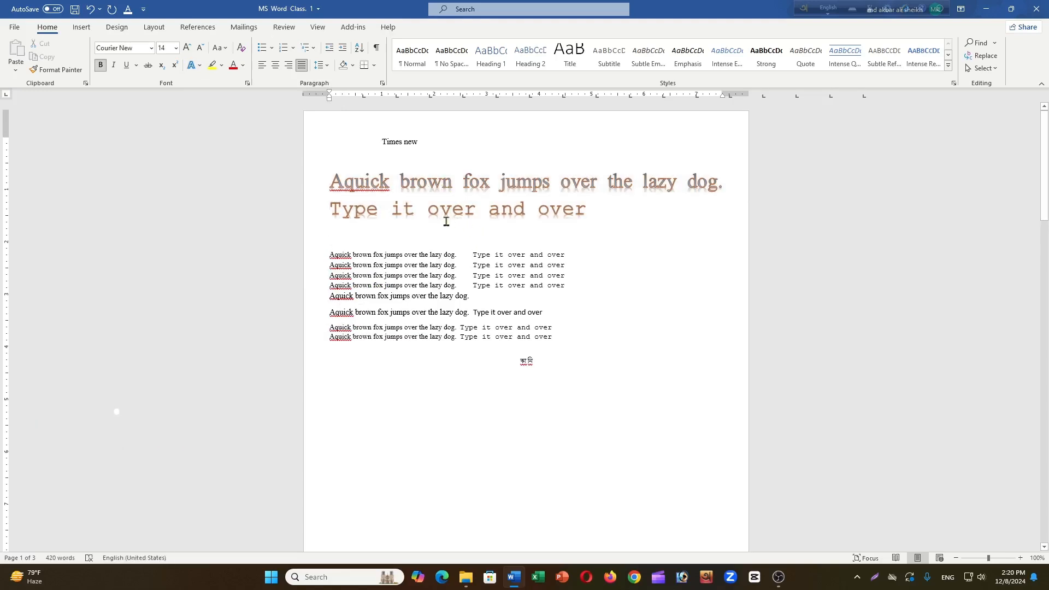
Set the text outline of the two large "Aquick brown fox" lines to a blue standard color
{"action": "left_click_drag", "start_coordinate": [305, 182], "coordinate": [319, 218]}
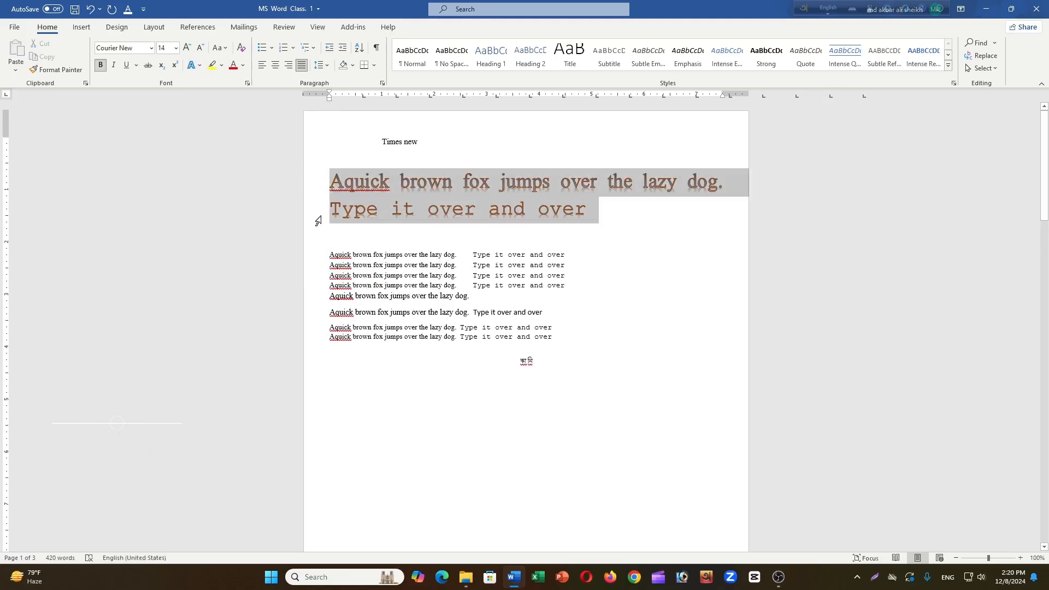
{"action": "left_click", "coordinate": [200, 65]}
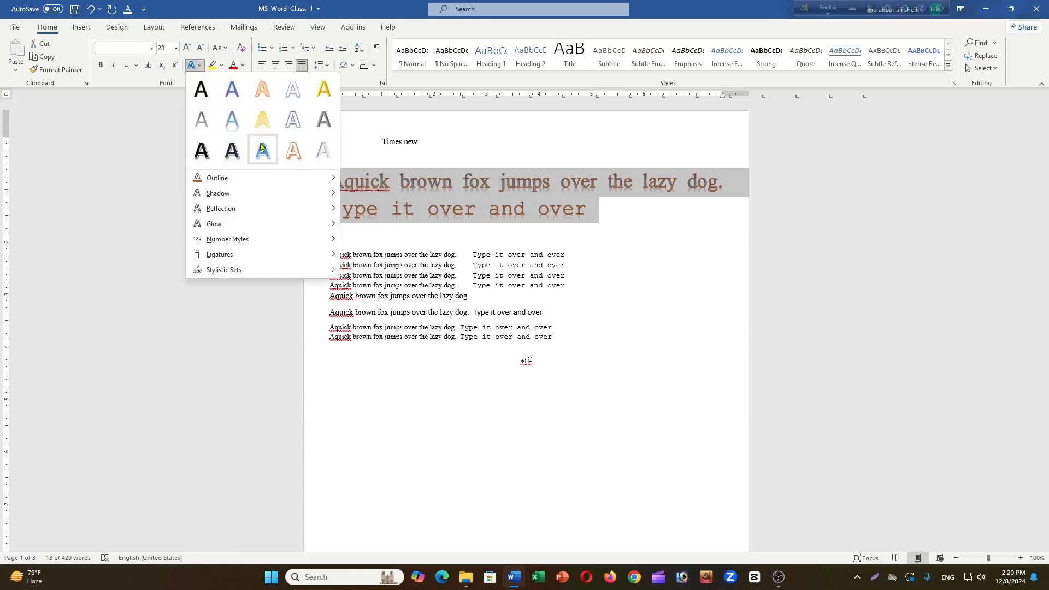
{"action": "mouse_move", "coordinate": [233, 179]}
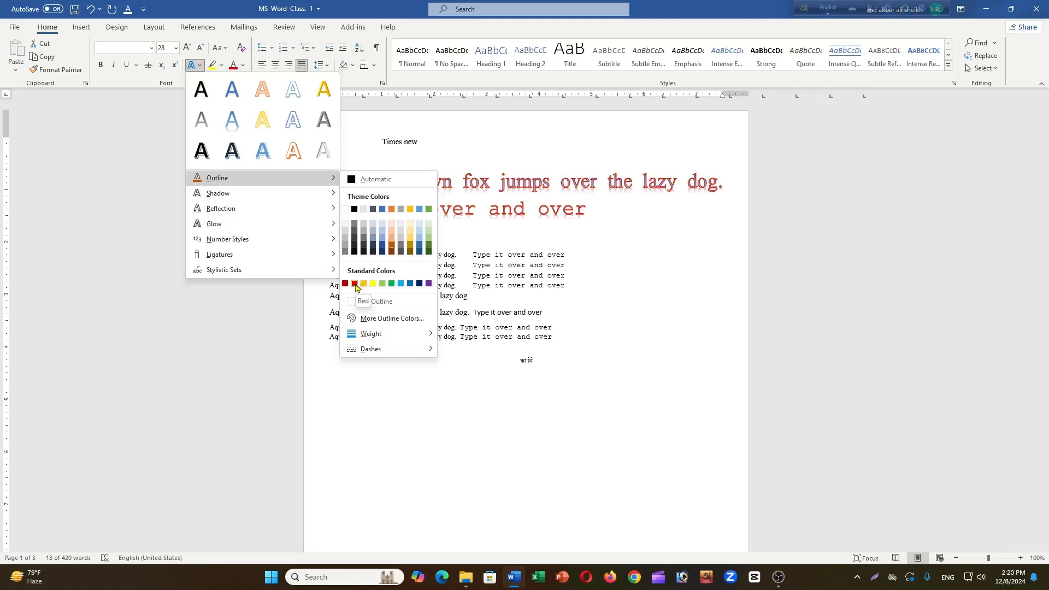
{"action": "left_click", "coordinate": [419, 284]}
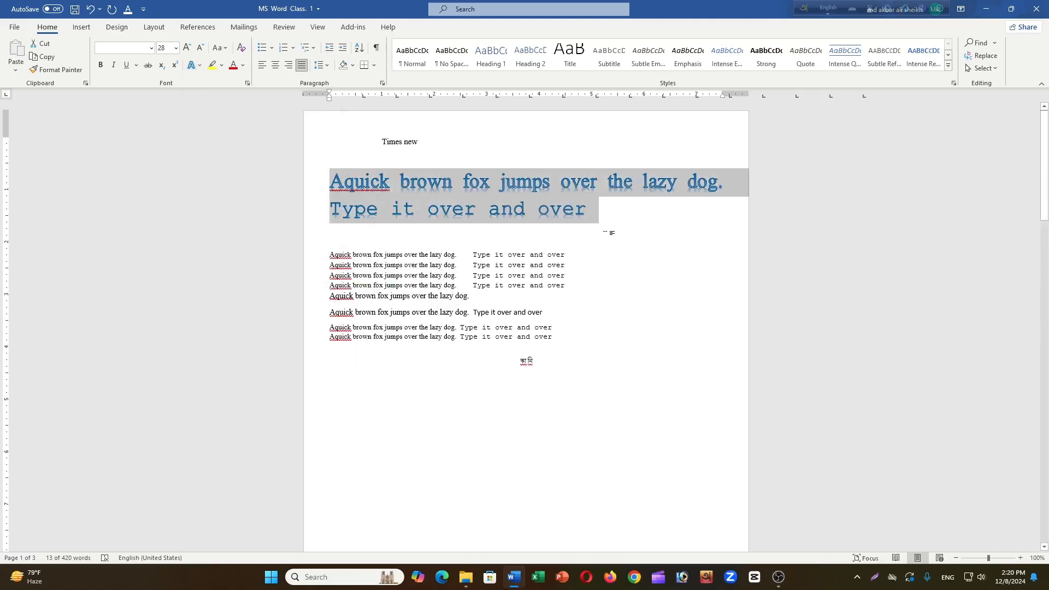
{"action": "left_click", "coordinate": [605, 233]}
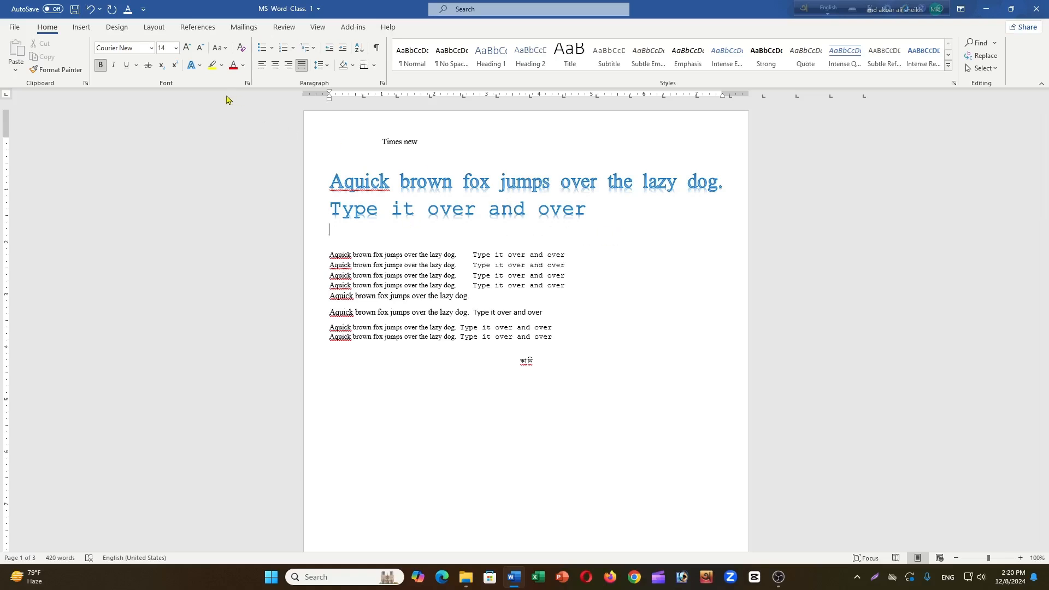
{"action": "left_click", "coordinate": [192, 65]}
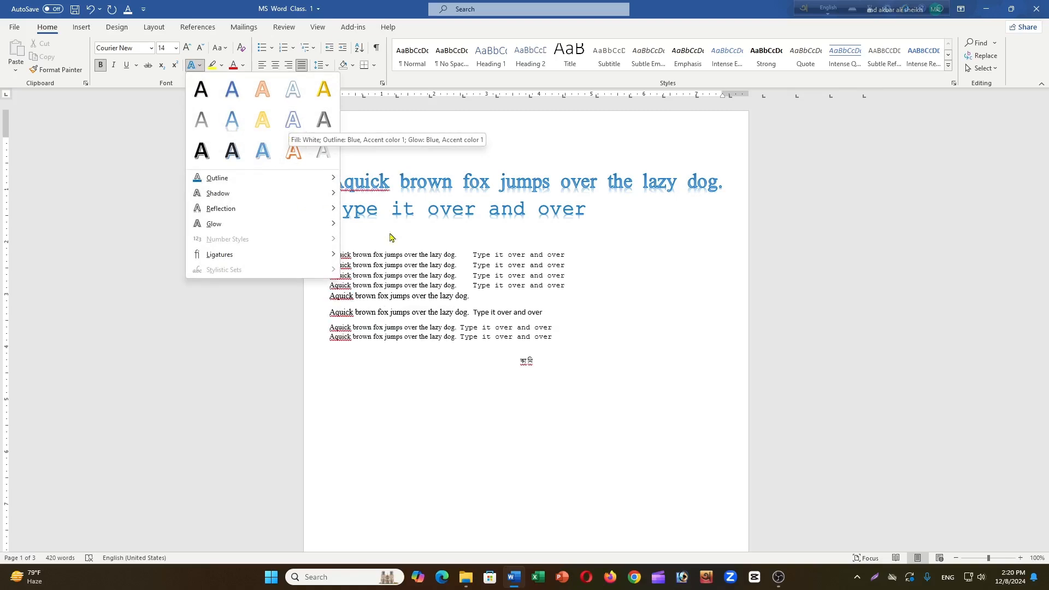
{"action": "mouse_move", "coordinate": [243, 198]}
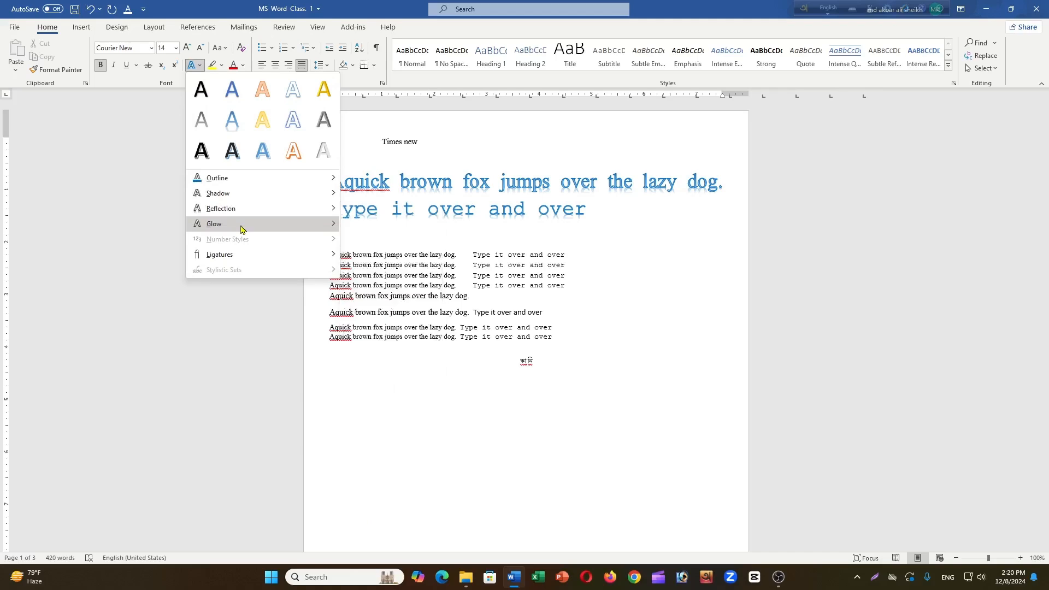
{"action": "mouse_move", "coordinate": [242, 230]}
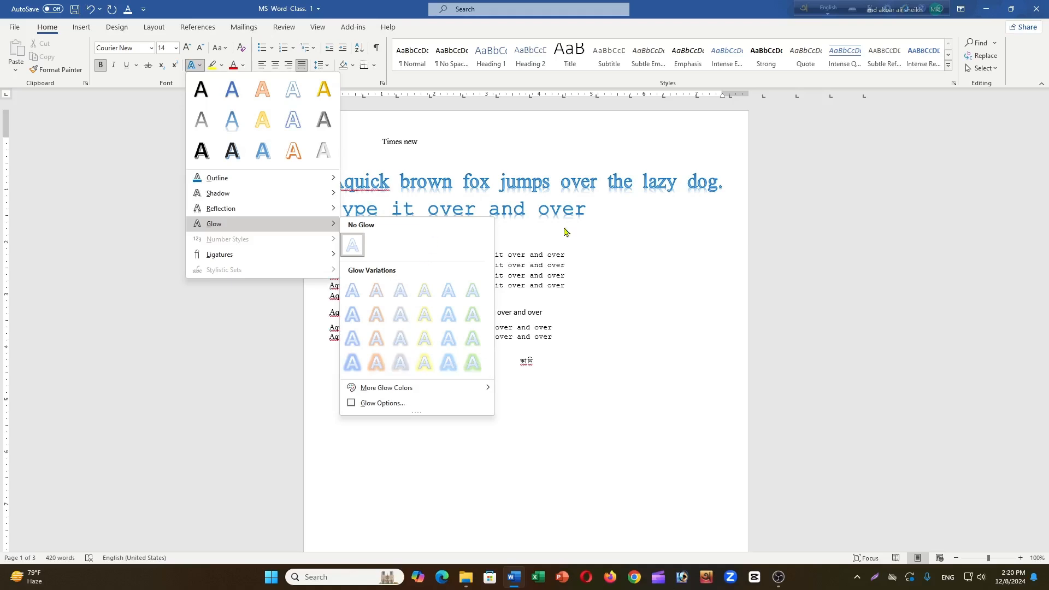
{"action": "left_click", "coordinate": [590, 229]}
{"action": "left_click_drag", "start_coordinate": [300, 178], "coordinate": [316, 218]}
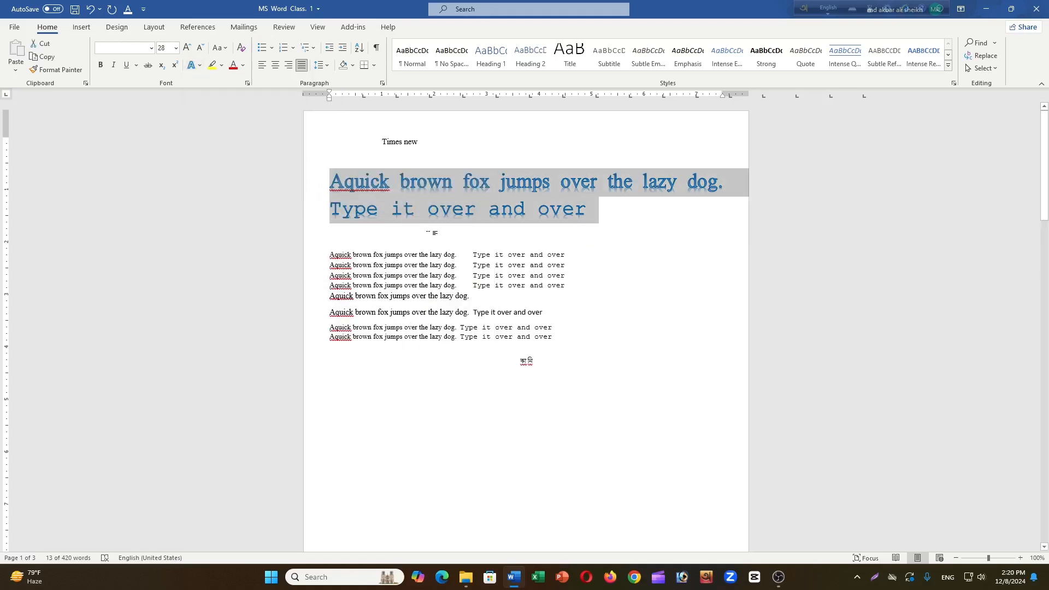
{"action": "left_click", "coordinate": [458, 240]}
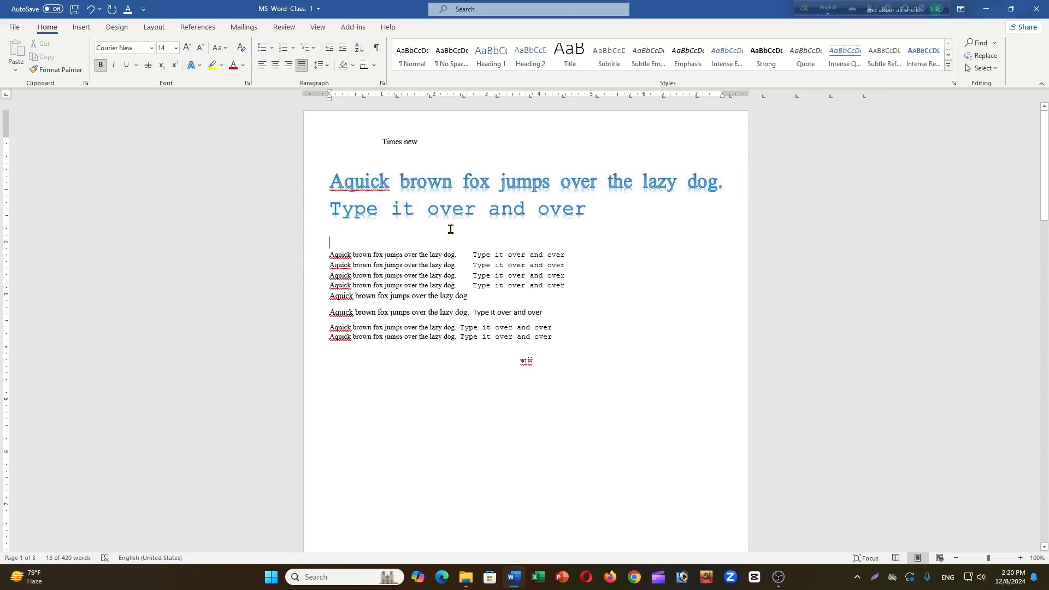
{"action": "left_click", "coordinate": [300, 66]}
Center the "Welcome to madrasa bd" paragraph on the second page
{"action": "scroll", "coordinate": [393, 220], "scroll_direction": "down", "scroll_amount": 5}
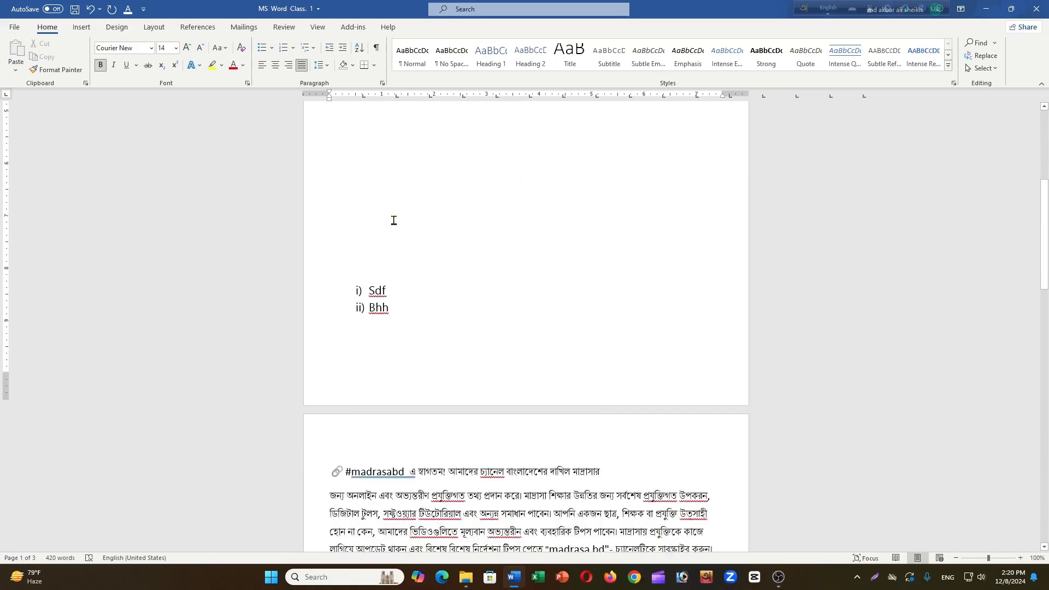
{"action": "scroll", "coordinate": [393, 220], "scroll_direction": "down", "scroll_amount": 10}
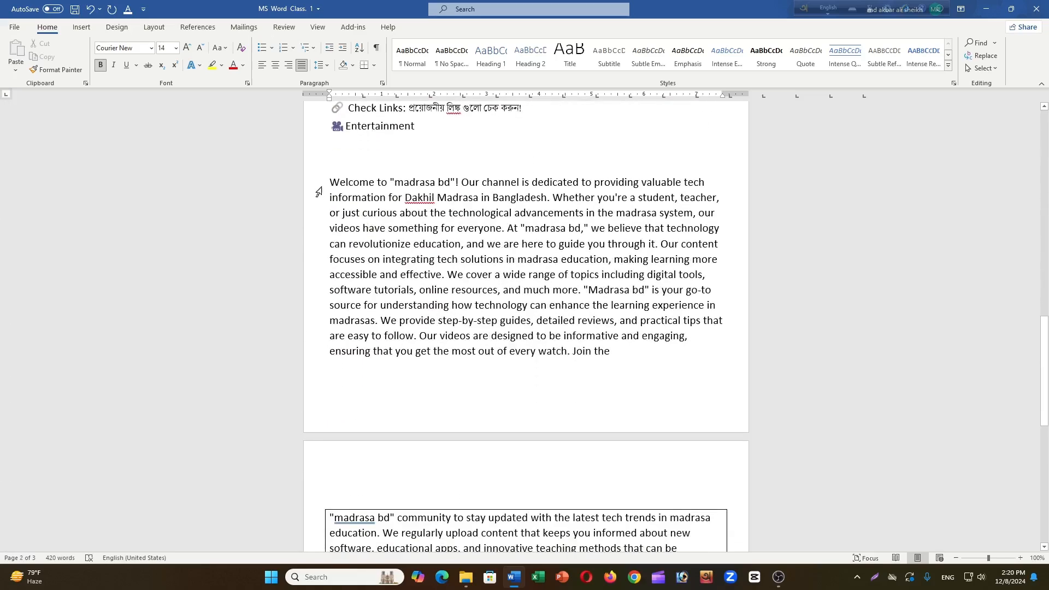
{"action": "left_click_drag", "start_coordinate": [315, 187], "coordinate": [356, 367]}
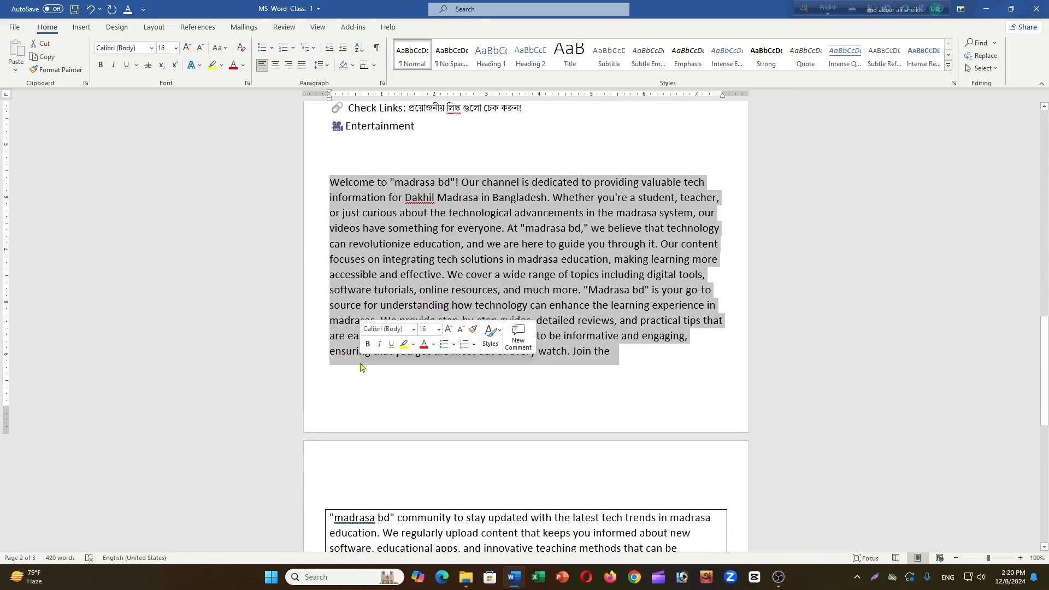
{"action": "left_click", "coordinate": [276, 65]}
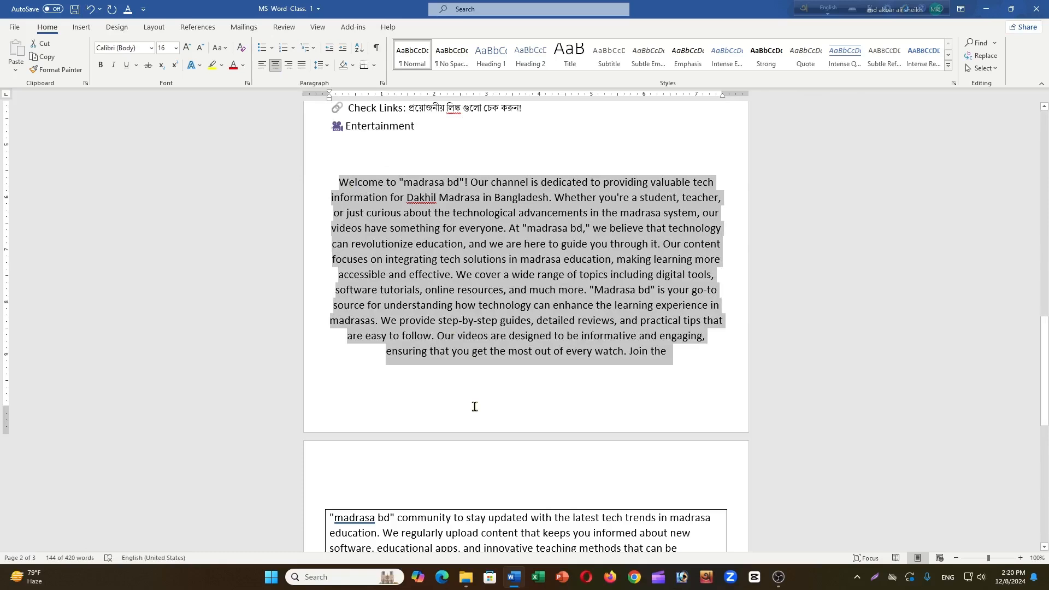
{"action": "left_click", "coordinate": [418, 378]}
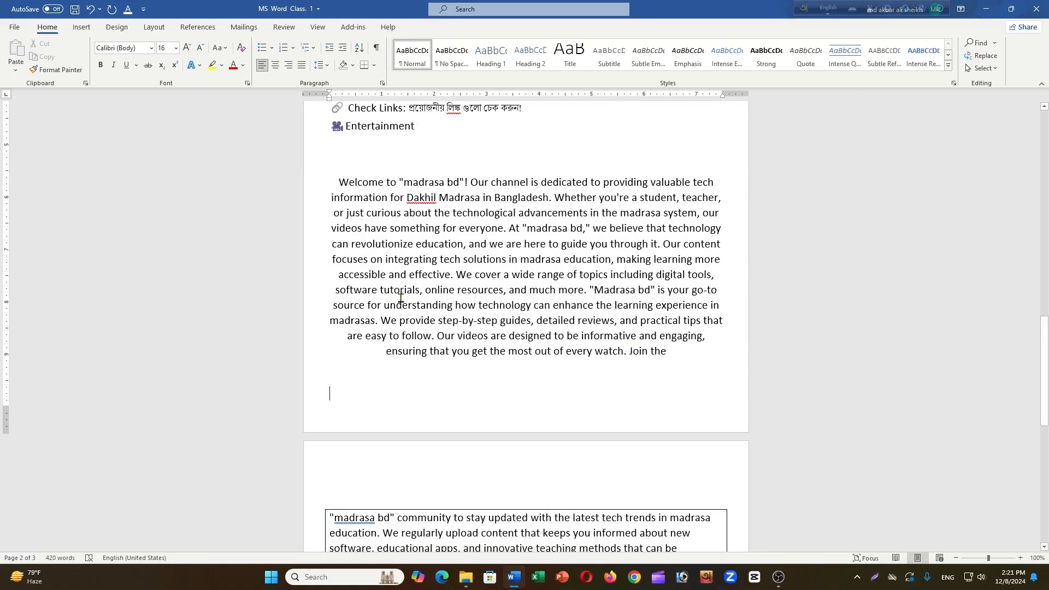
Right-align the "Welcome to madrasa bd" paragraph together with the empty line below it
{"action": "left_click_drag", "start_coordinate": [310, 191], "coordinate": [342, 375]}
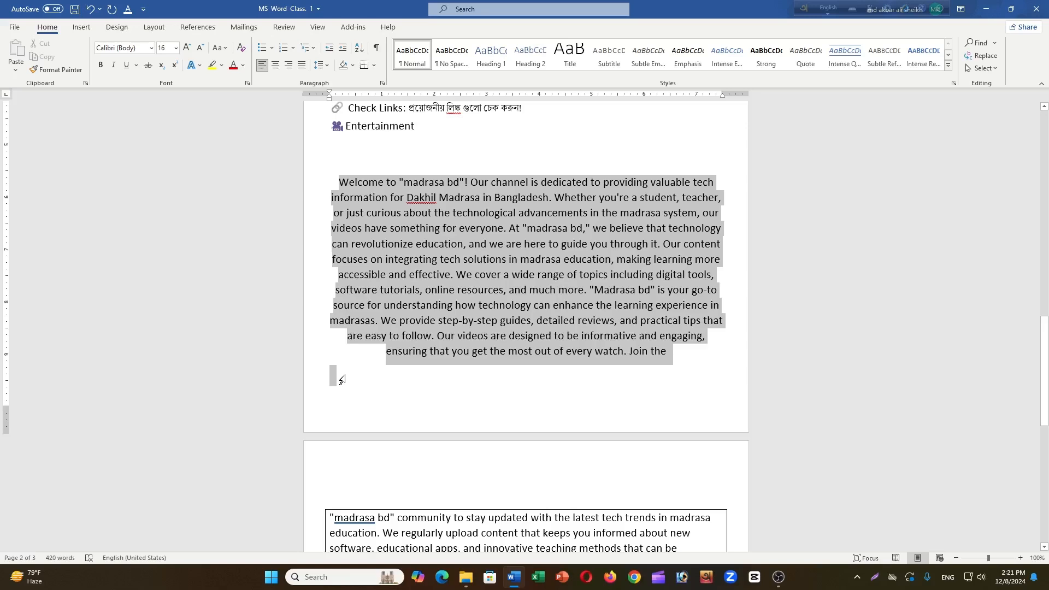
{"action": "left_click", "coordinate": [288, 66]}
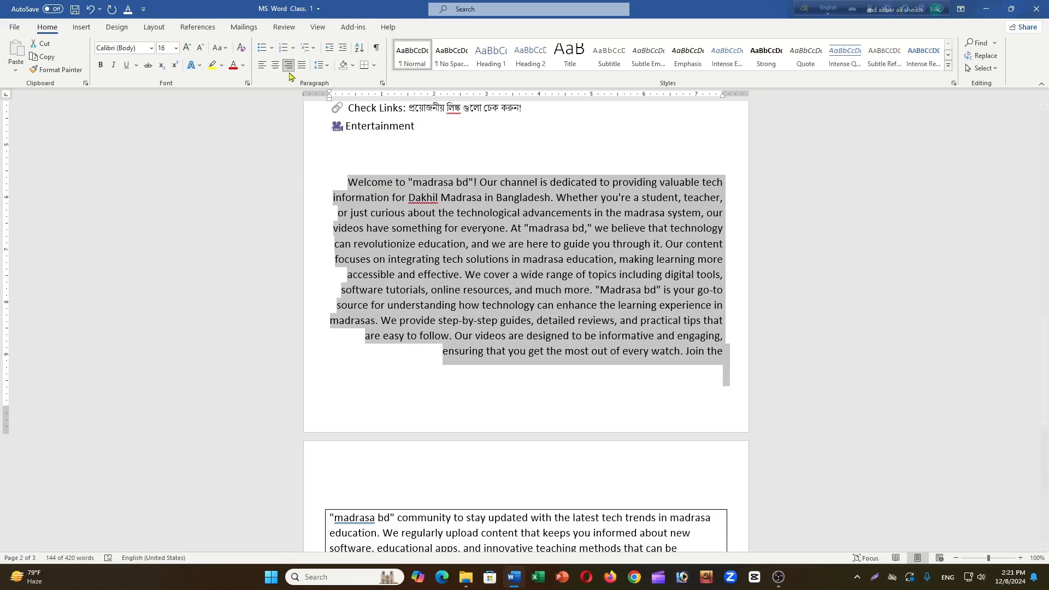
Switch the selected "Welcome to madrasa bd" paragraph to left alignment and then to justified alignment
{"action": "left_click", "coordinate": [262, 67]}
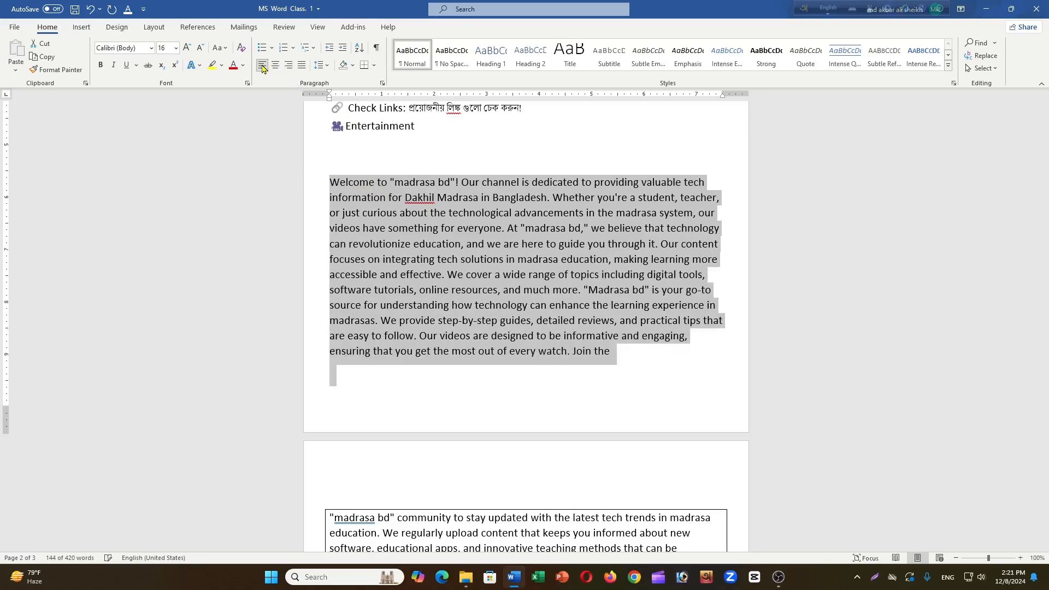
{"action": "left_click", "coordinate": [301, 65]}
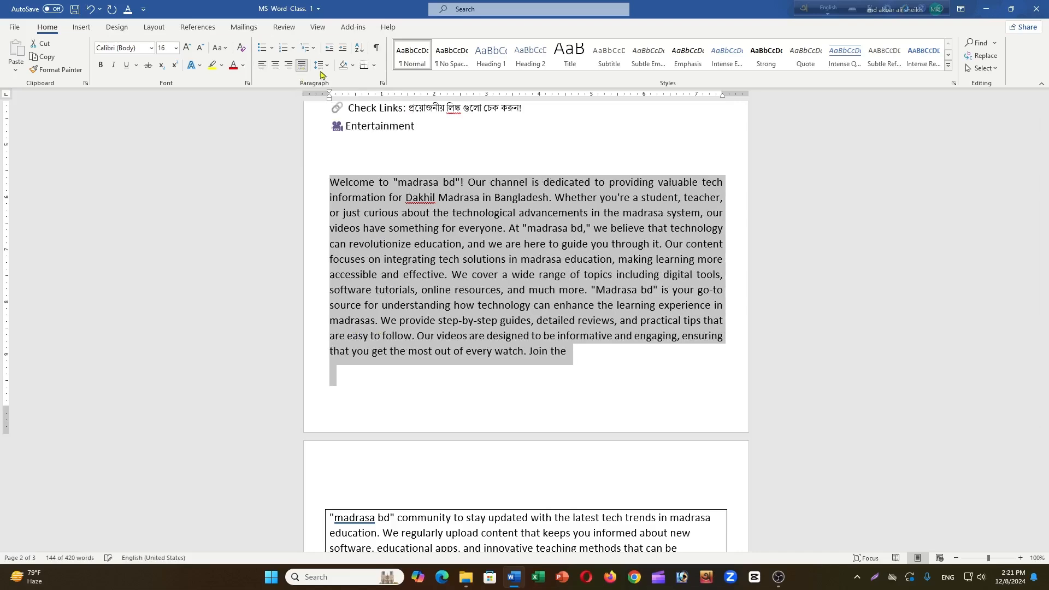
{"action": "left_click", "coordinate": [705, 367]}
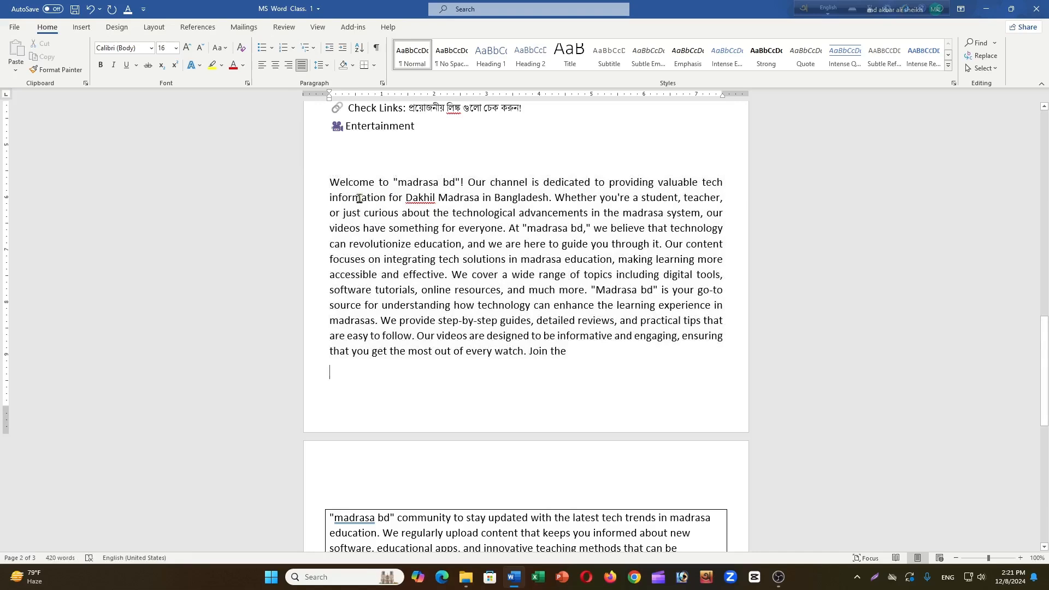
Set the "Welcome to madrasa bd" paragraph to left alignment
{"action": "left_click_drag", "start_coordinate": [313, 184], "coordinate": [323, 356]}
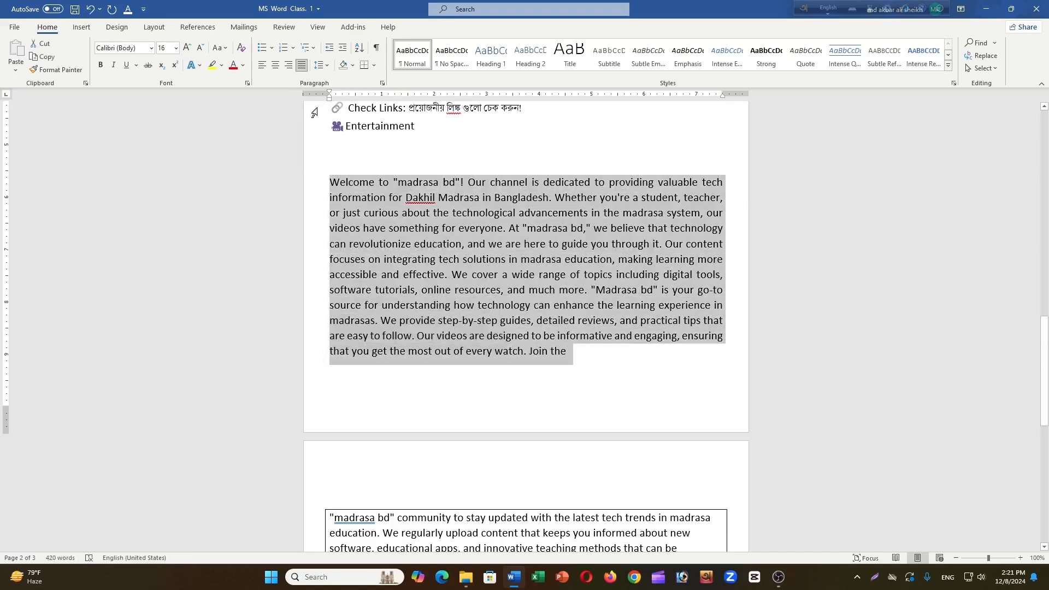
{"action": "left_click", "coordinate": [261, 69]}
{"action": "left_click", "coordinate": [626, 356]}
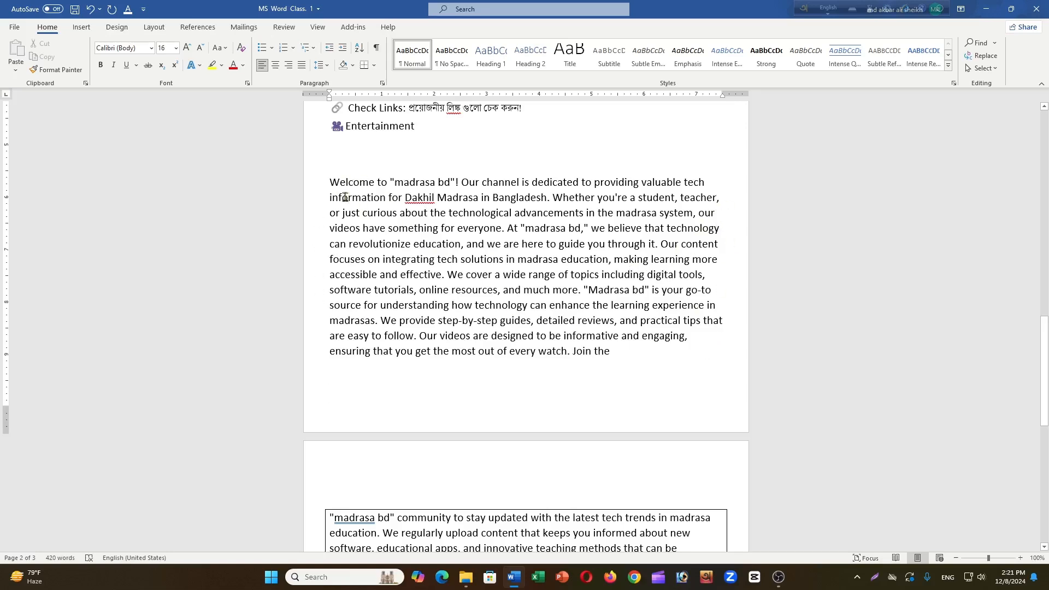
Justify the "Welcome to madrasa bd" paragraph on the second page and clear the selection
{"action": "left_click_drag", "start_coordinate": [315, 181], "coordinate": [318, 353]}
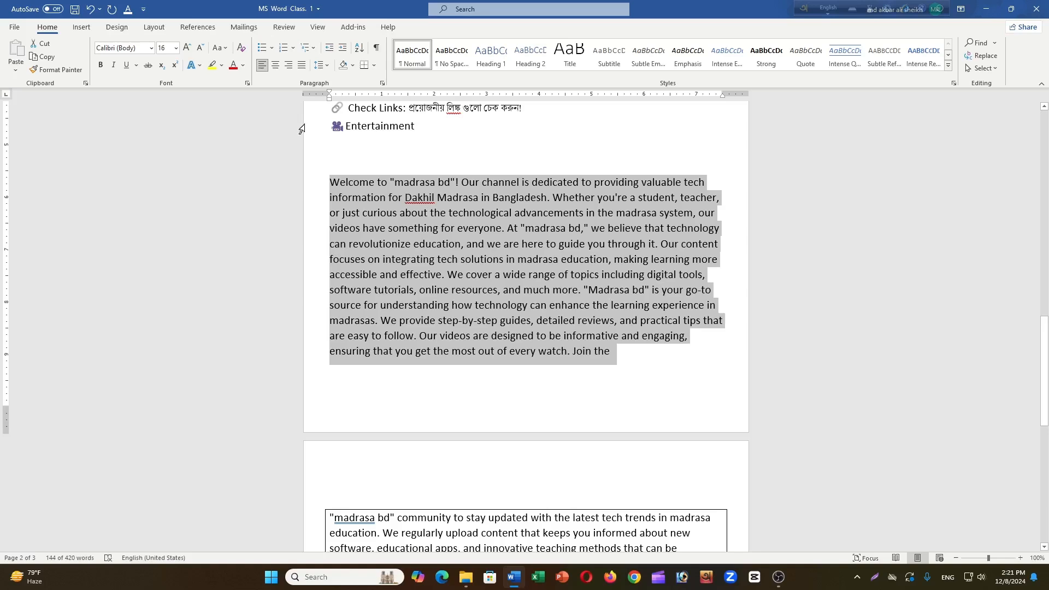
{"action": "left_click", "coordinate": [302, 66]}
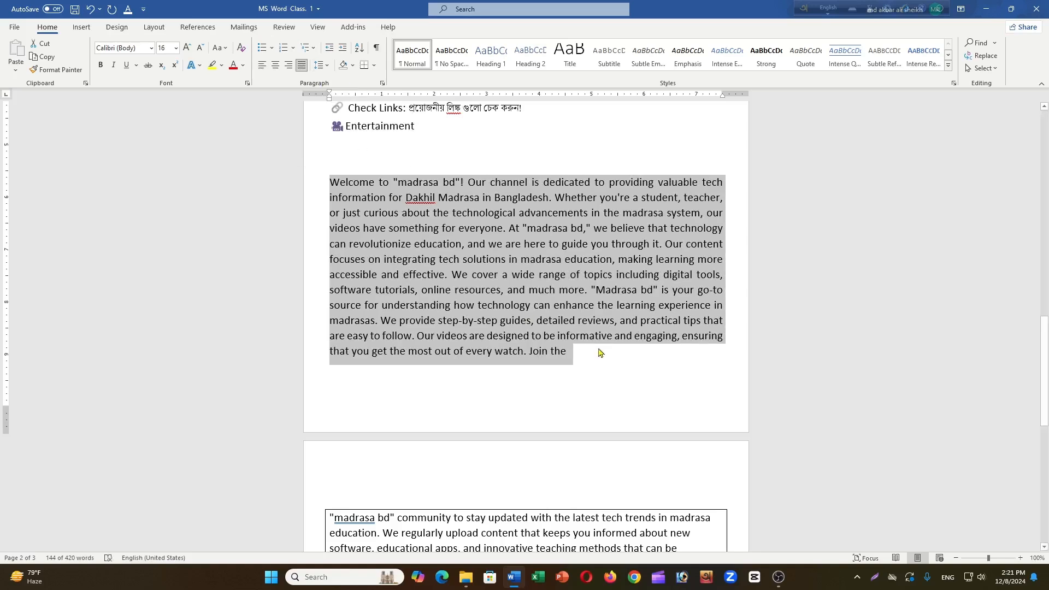
{"action": "left_click", "coordinate": [604, 376]}
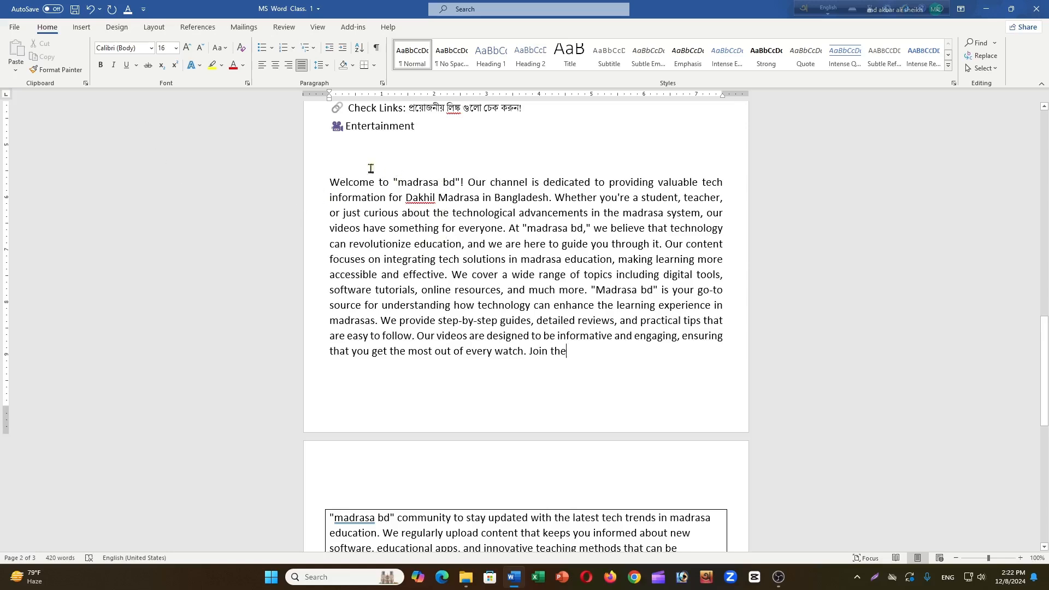
Create a new document from the start page and close it again
{"action": "left_click", "coordinate": [15, 28]}
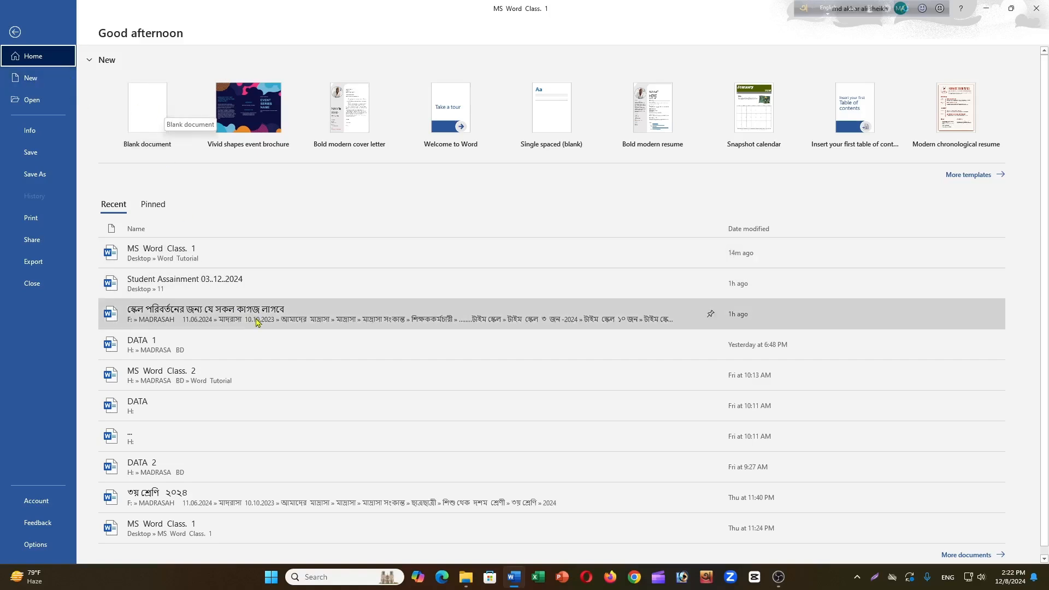
{"action": "left_click", "coordinate": [157, 122]}
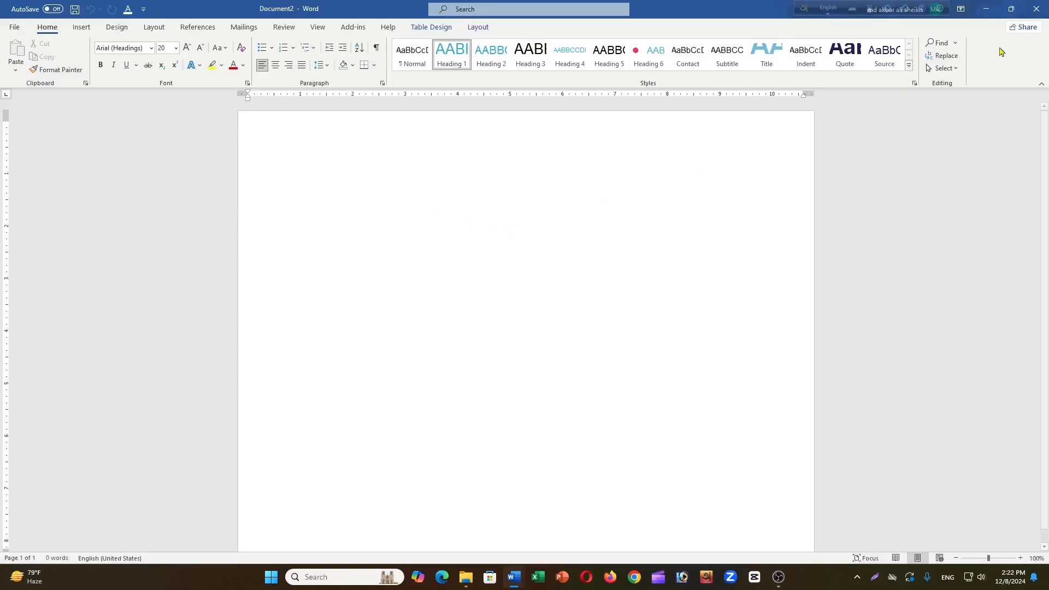
{"action": "left_click", "coordinate": [1036, 9]}
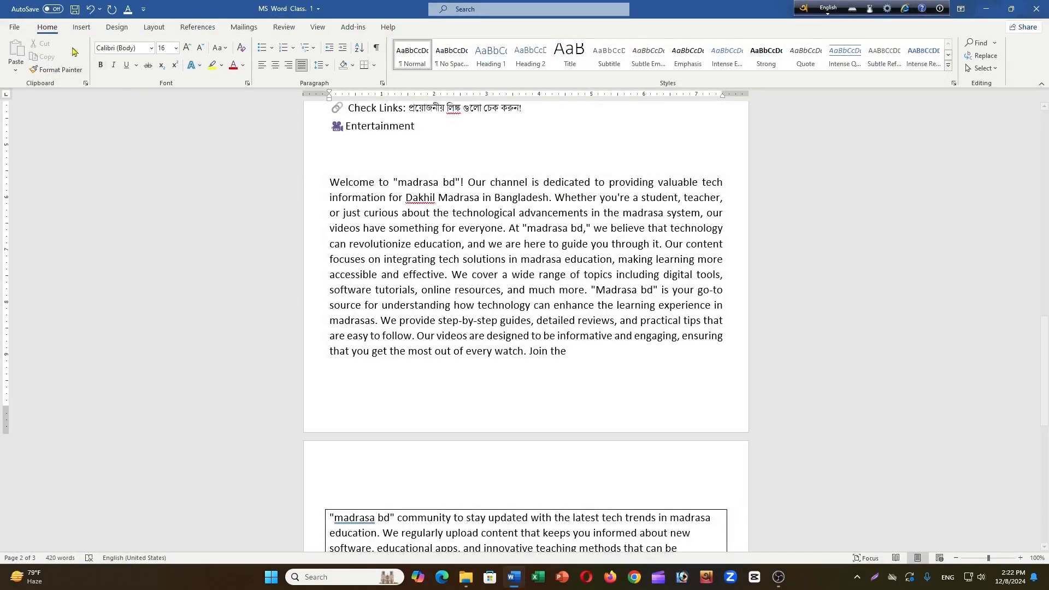
Browse the full template collection and create a new document from the Party invitation flyer template
{"action": "left_click", "coordinate": [15, 27]}
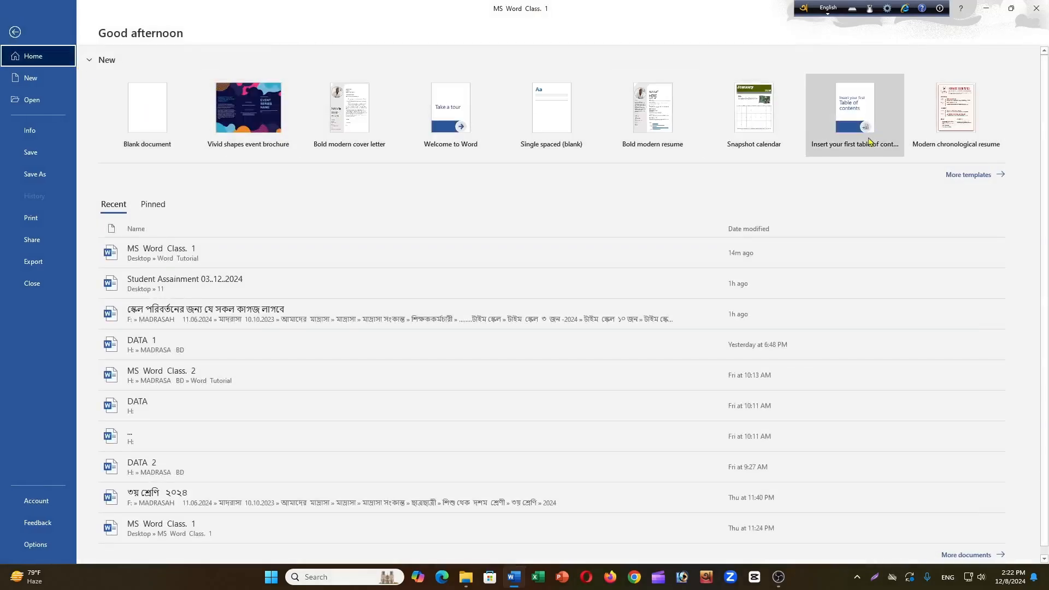
{"action": "left_click", "coordinate": [1004, 176]}
{"action": "scroll", "coordinate": [656, 270], "scroll_direction": "down", "scroll_amount": 3}
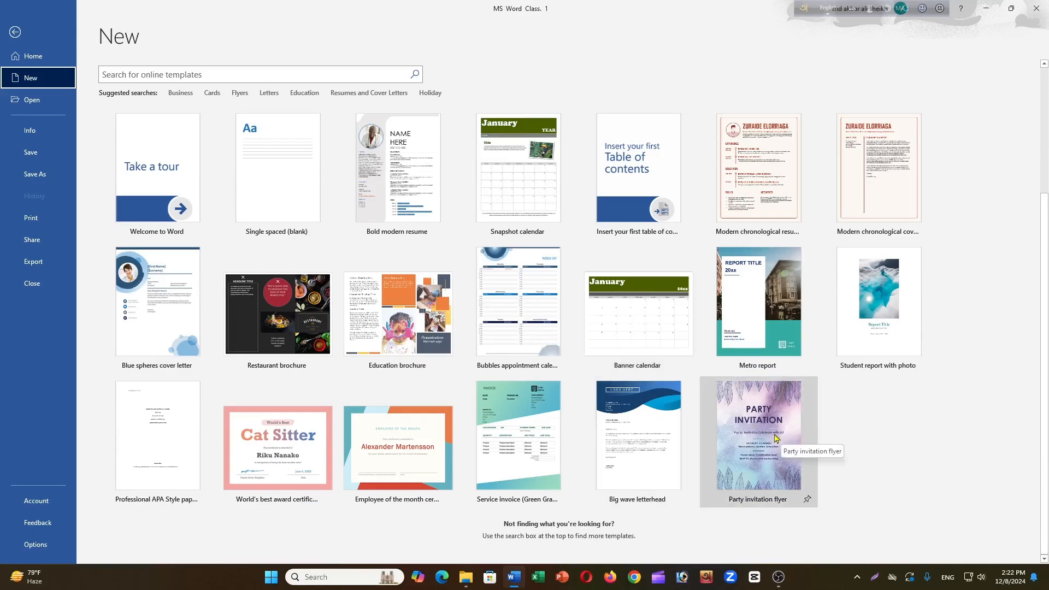
{"action": "left_click", "coordinate": [770, 440]}
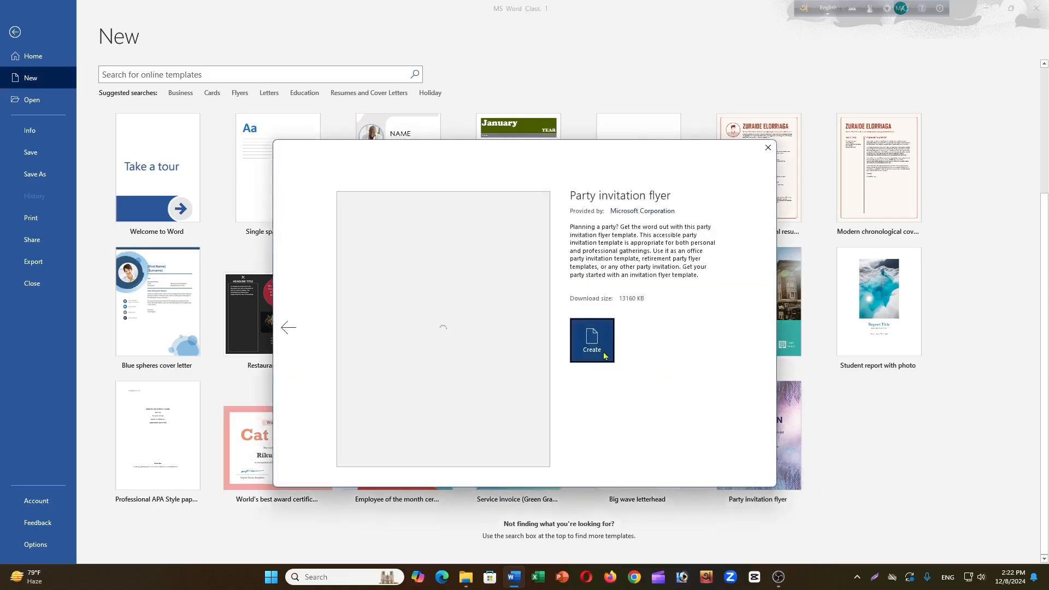
{"action": "left_click", "coordinate": [600, 343]}
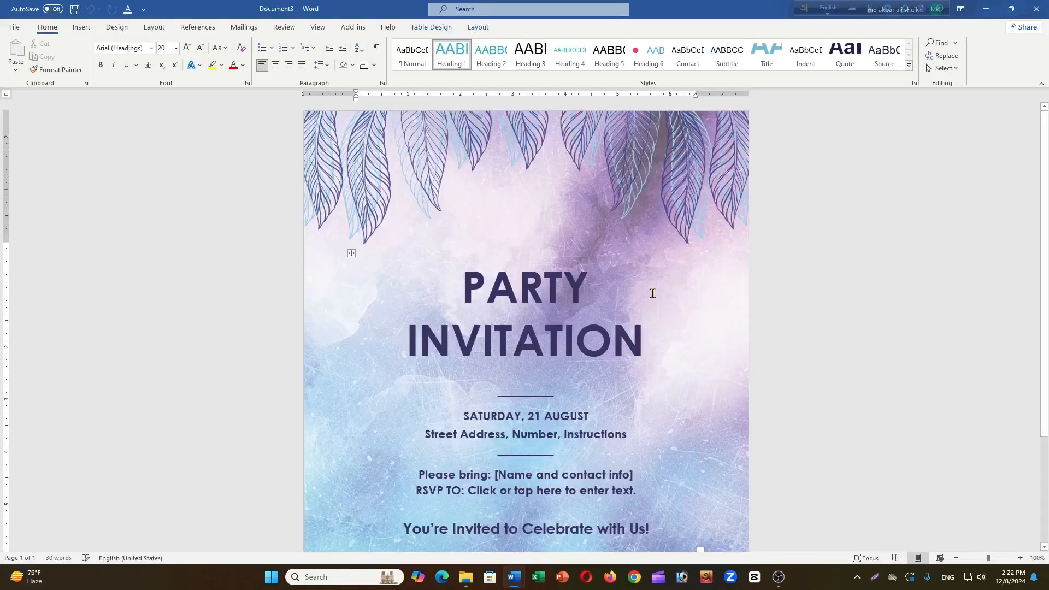
Look over the whole party invitation flyer, selecting and deselecting its background picture
{"action": "scroll", "coordinate": [607, 290], "scroll_direction": "down", "scroll_amount": 5}
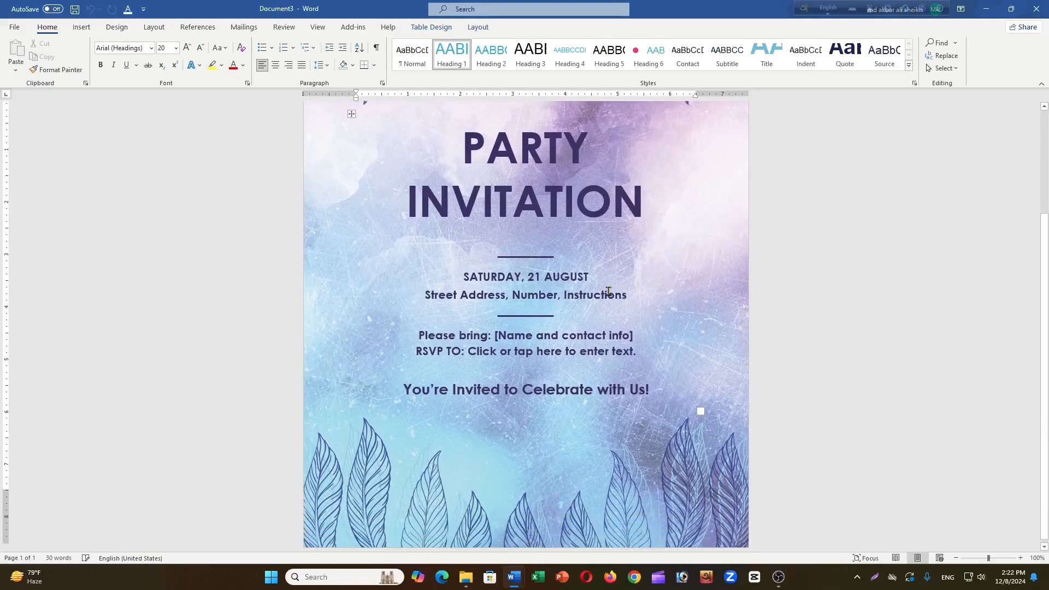
{"action": "scroll", "coordinate": [608, 291], "scroll_direction": "up", "scroll_amount": 5}
{"action": "left_click", "coordinate": [405, 229]}
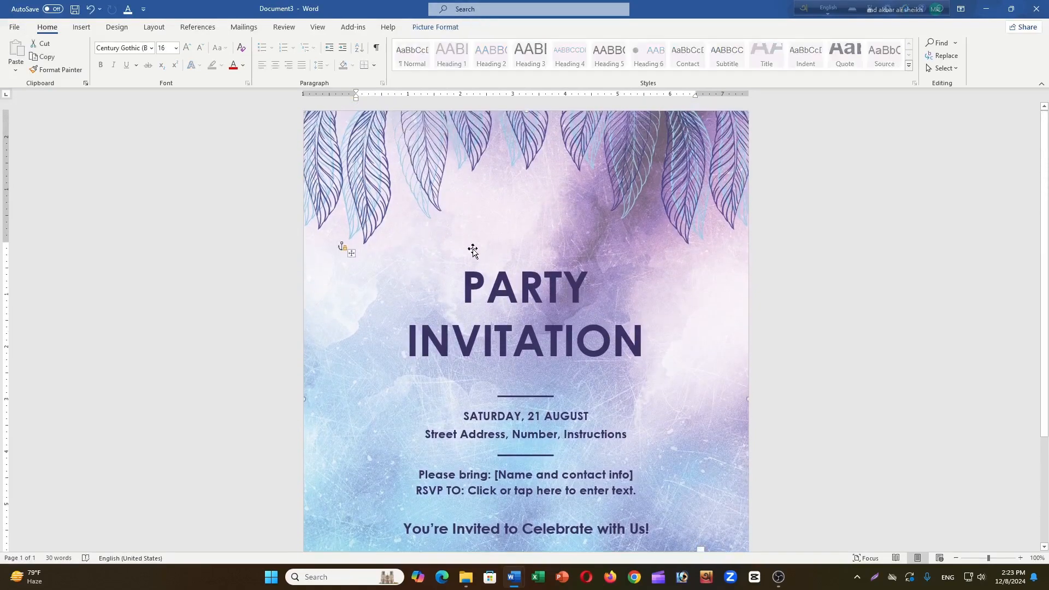
{"action": "left_click", "coordinate": [785, 244]}
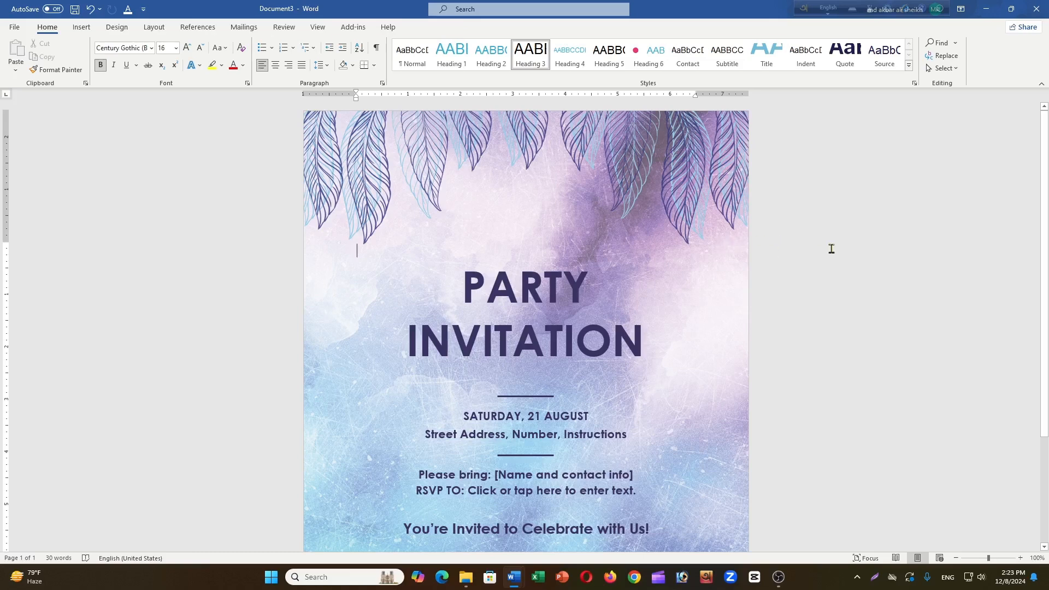
{"action": "left_click", "coordinate": [578, 248]}
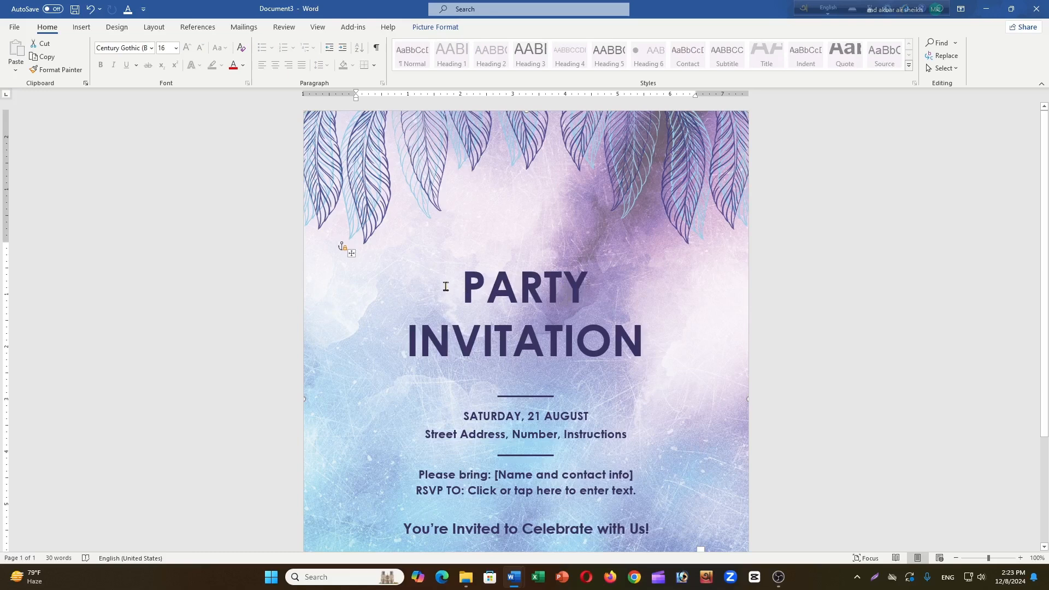
{"action": "left_click", "coordinate": [860, 287]}
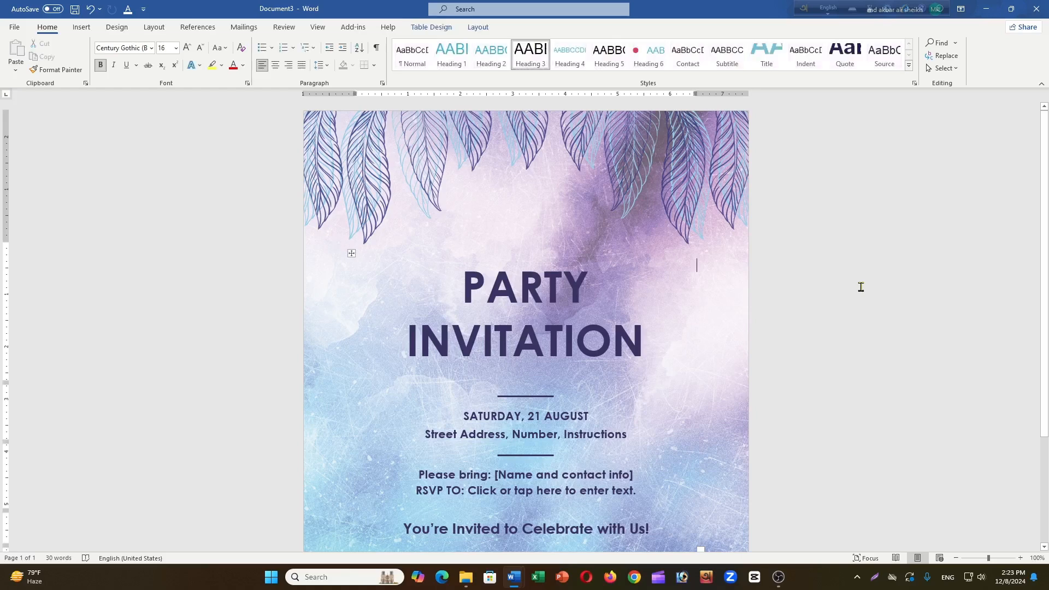
Enter the sample lines "hfhnyb n" and "vbbsuinv" above the PARTY INVITATION title, and close the flyer without saving it
{"action": "left_click", "coordinate": [891, 221]}
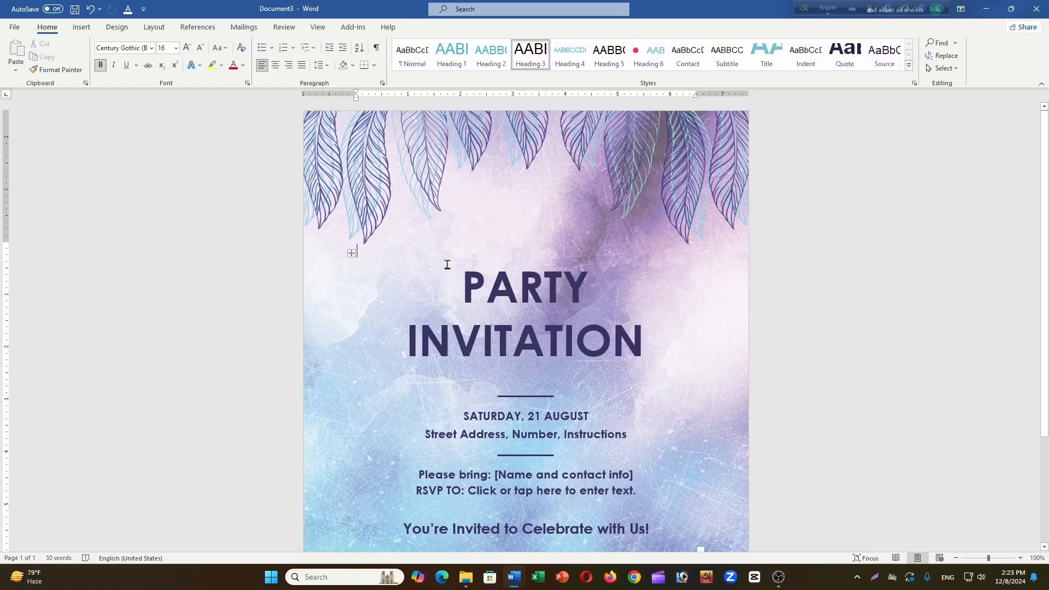
{"action": "type", "text": "hfhr"}
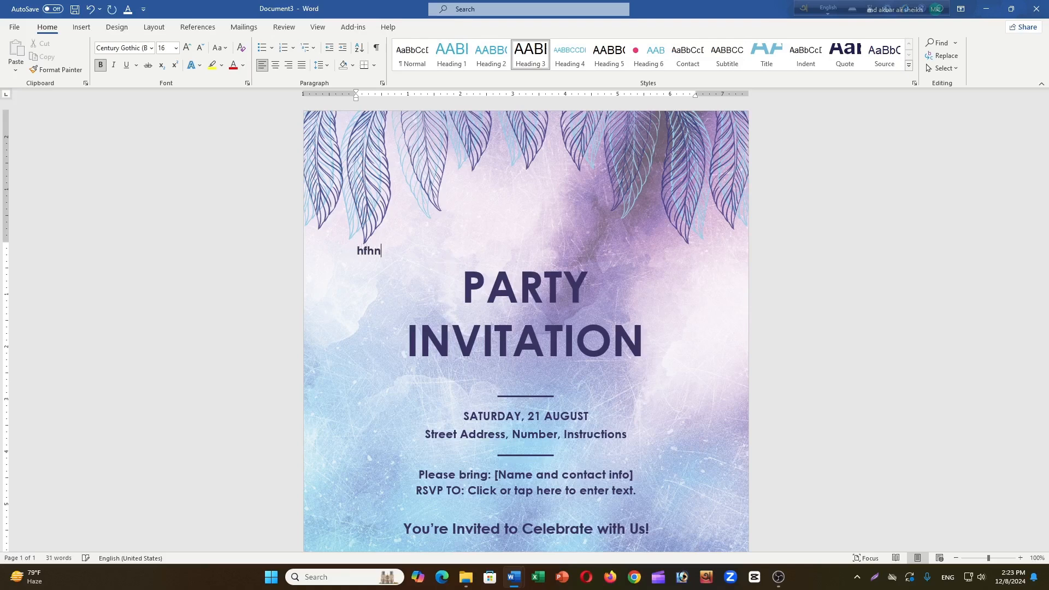
{"action": "type", "text": "yb n"}
{"action": "key", "text": "Return"}
{"action": "type", "text": "vbbsuinv"}
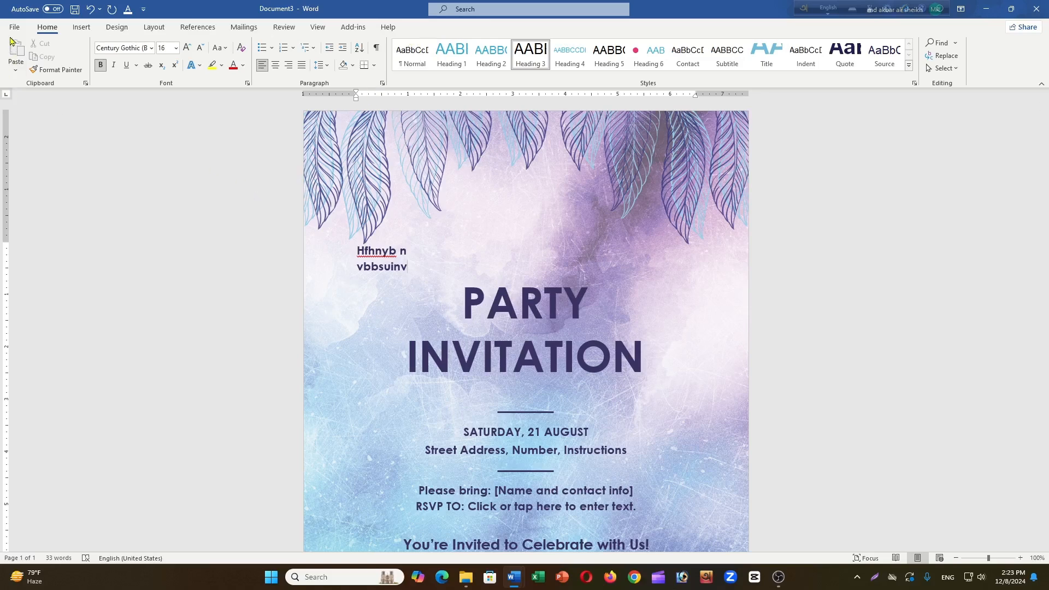
{"action": "left_click", "coordinate": [1038, 8]}
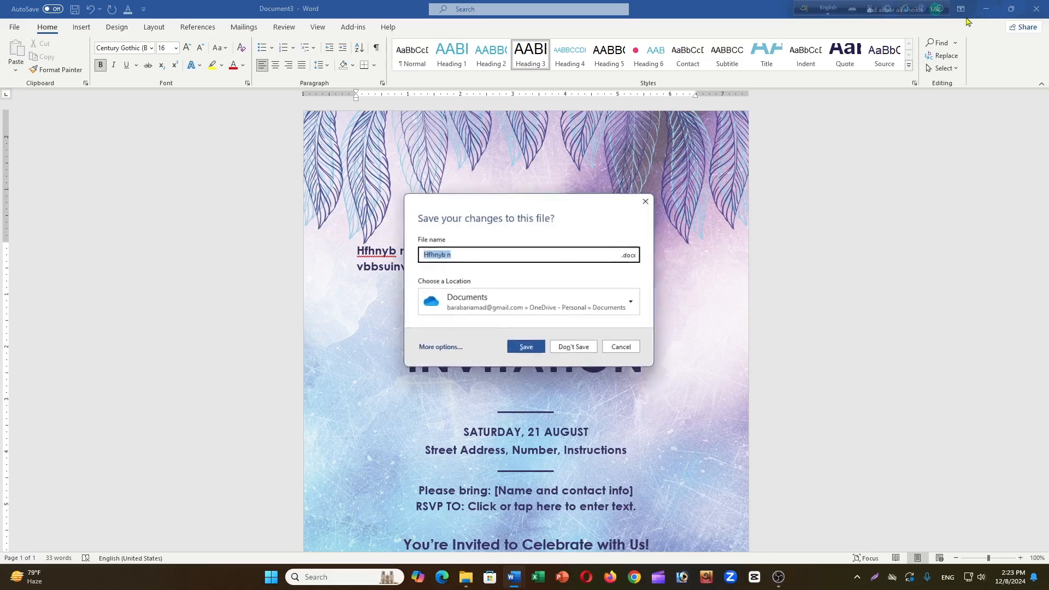
{"action": "left_click", "coordinate": [574, 348]}
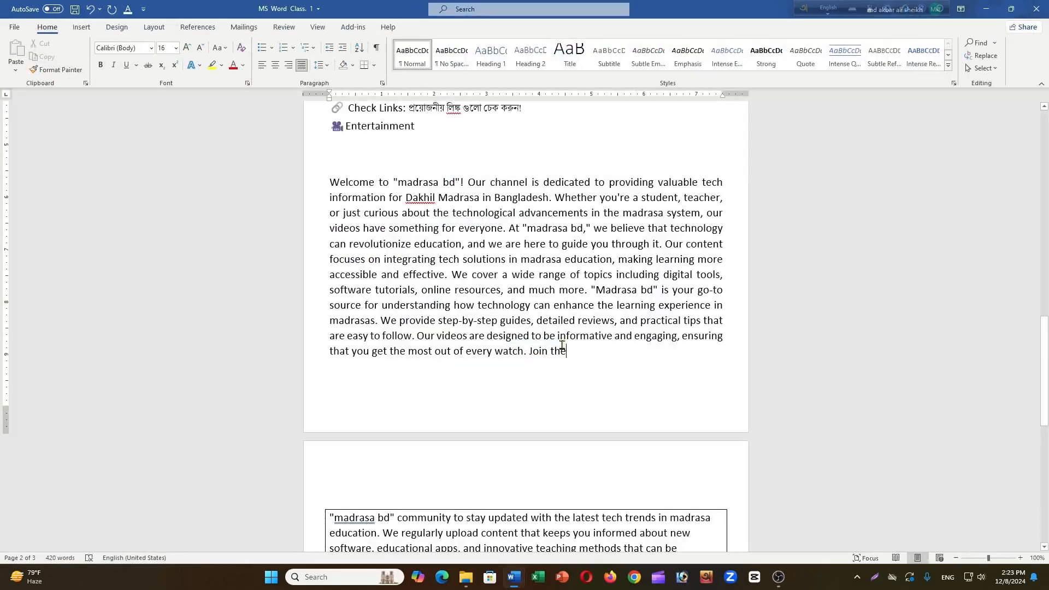
Review the recent files and the document information of MS Word Class. 1, and save the document
{"action": "left_click", "coordinate": [14, 29]}
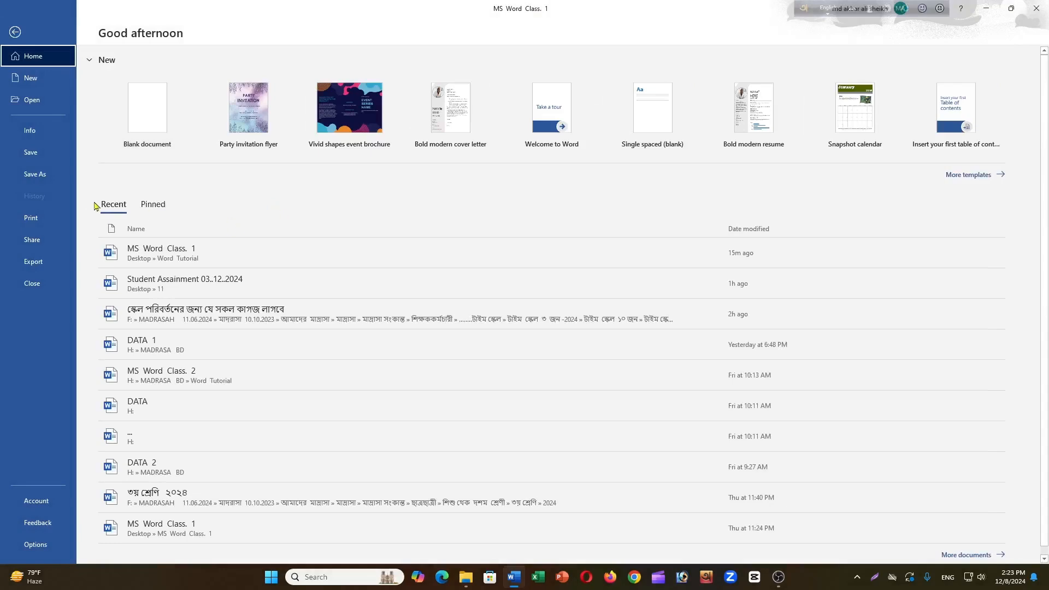
{"action": "left_click", "coordinate": [30, 104]}
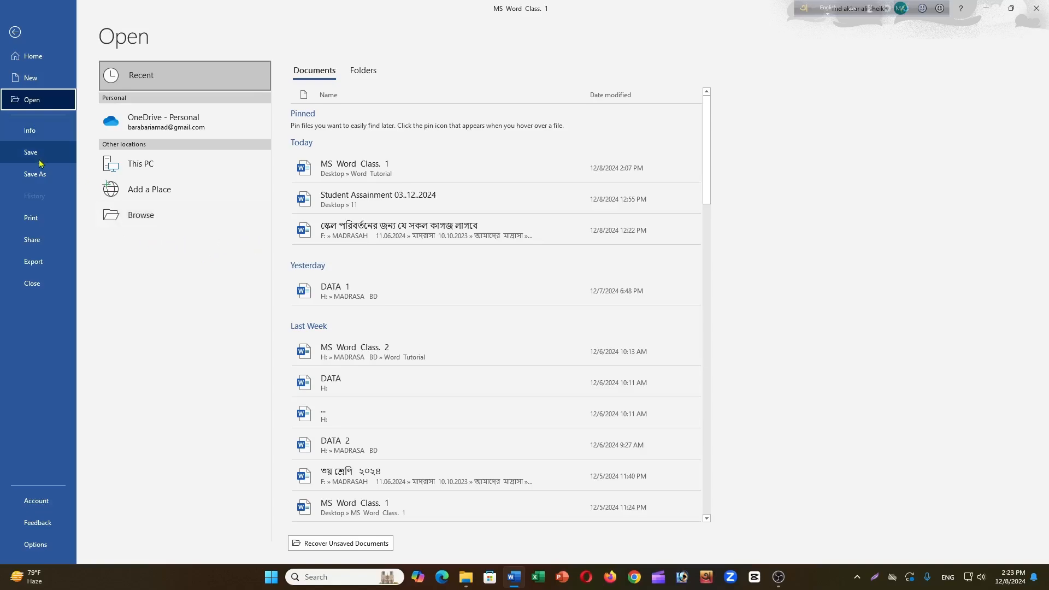
{"action": "left_click", "coordinate": [40, 135]}
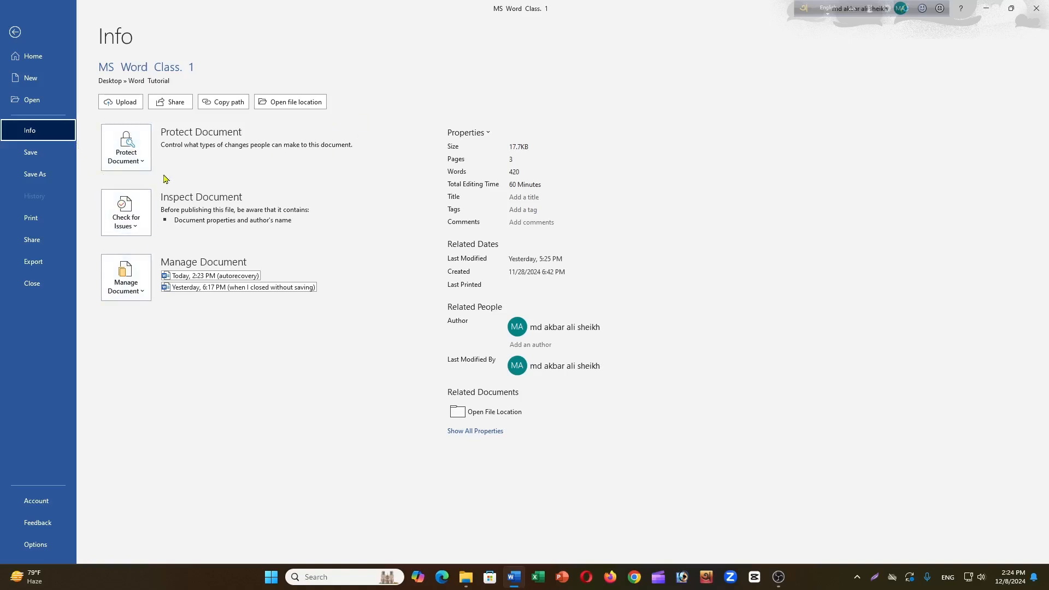
{"action": "left_click", "coordinate": [40, 156]}
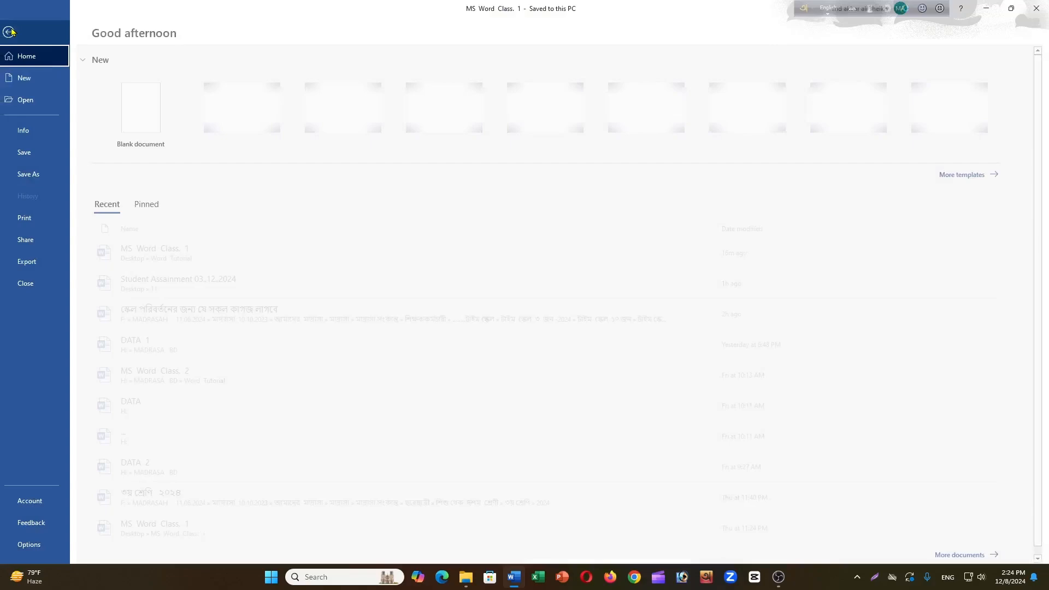
Set up saving a copy of MS Word Class. 1 to the Desktop as PDF, cancel it, and return to the document
{"action": "left_click", "coordinate": [15, 29]}
{"action": "left_click", "coordinate": [39, 175]}
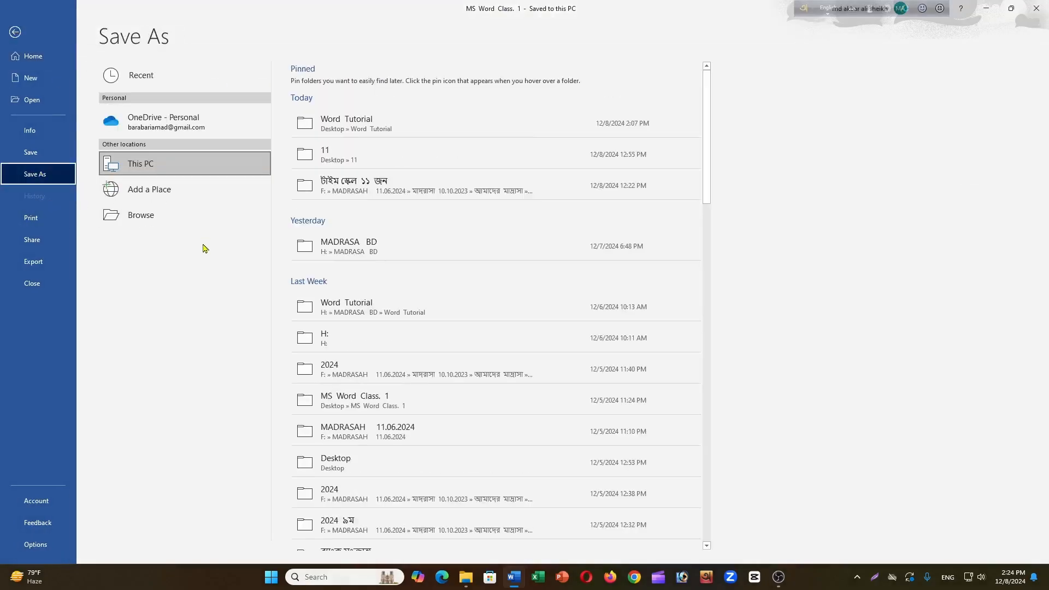
{"action": "left_click", "coordinate": [159, 224]}
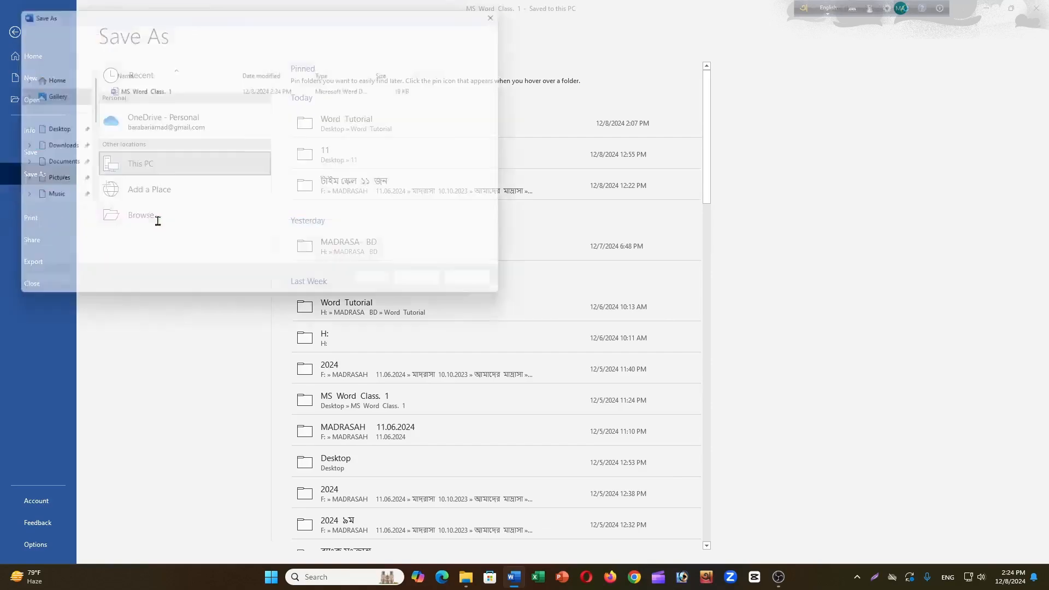
{"action": "left_click", "coordinate": [50, 127]}
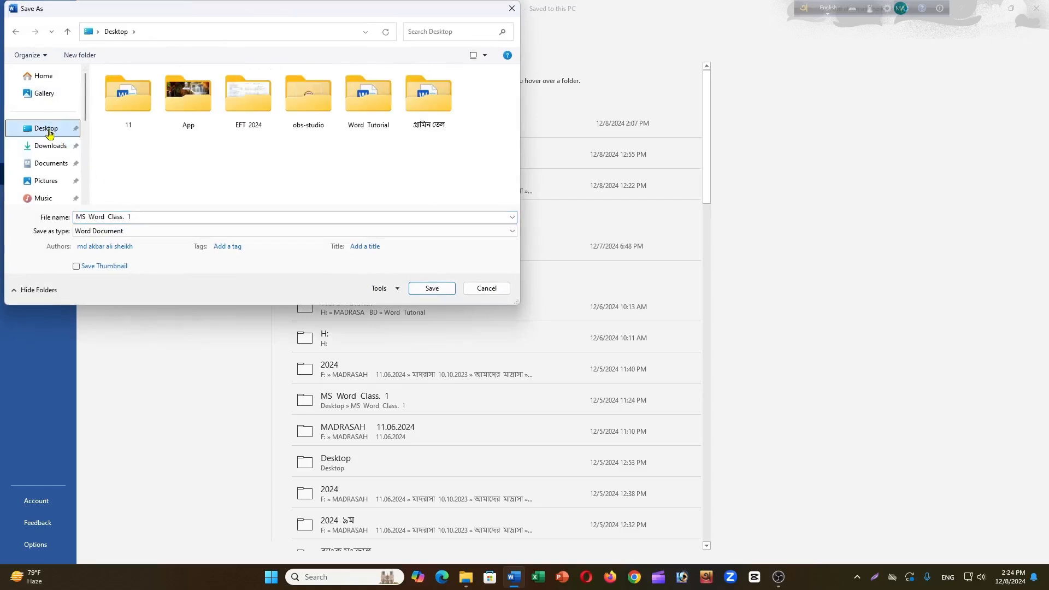
{"action": "left_click", "coordinate": [143, 215]}
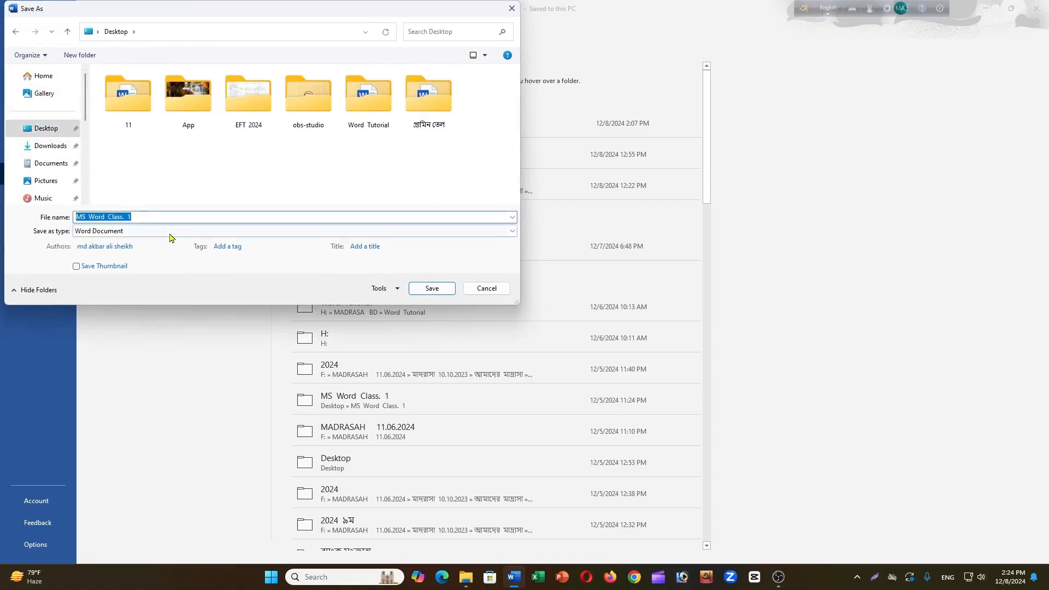
{"action": "left_click", "coordinate": [270, 234]}
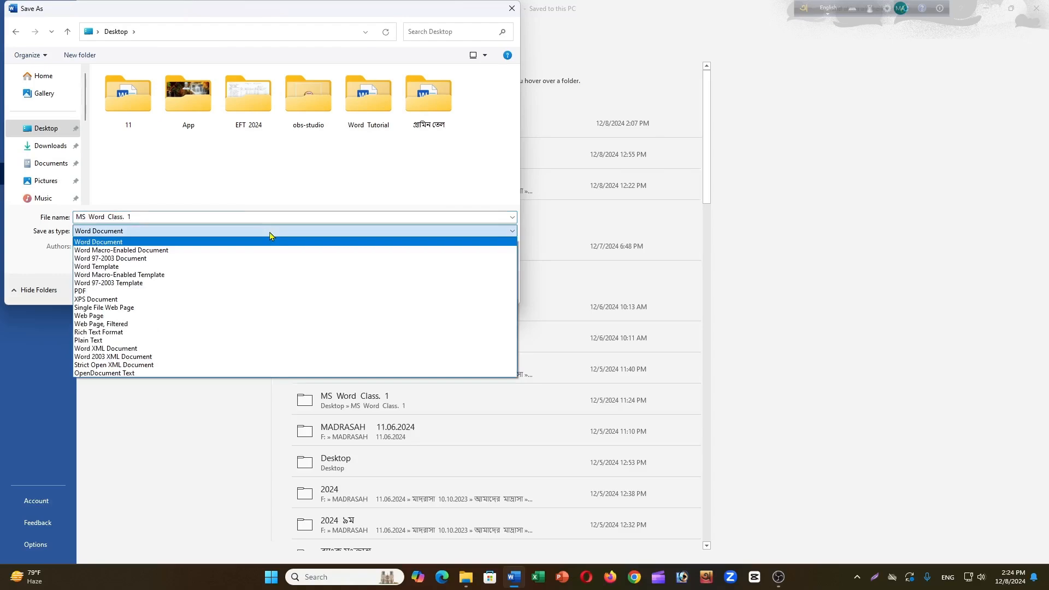
{"action": "left_click", "coordinate": [251, 294]}
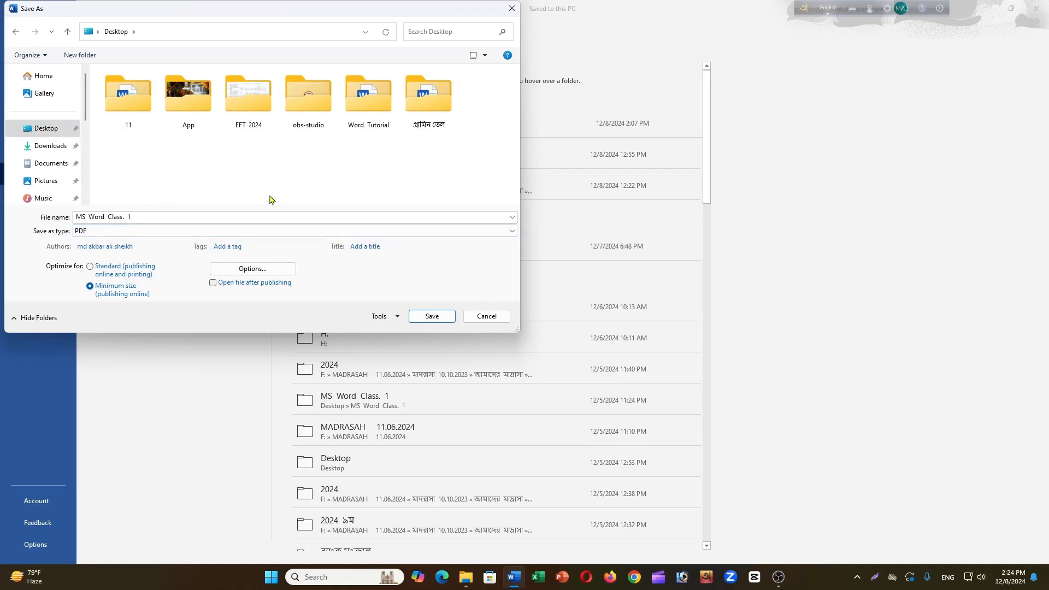
{"action": "left_click", "coordinate": [476, 316]}
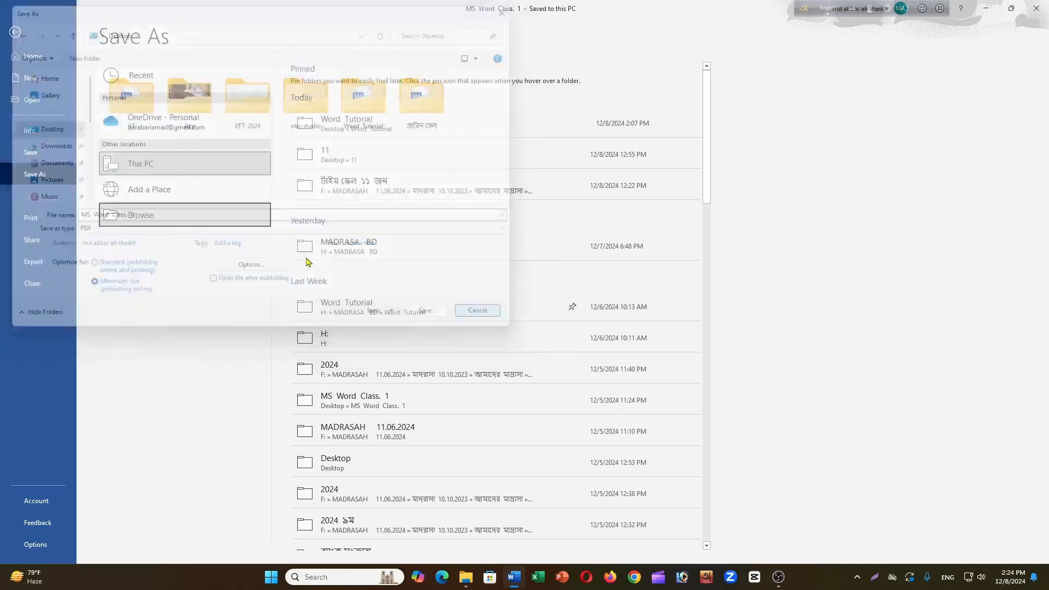
{"action": "left_click", "coordinate": [14, 32]}
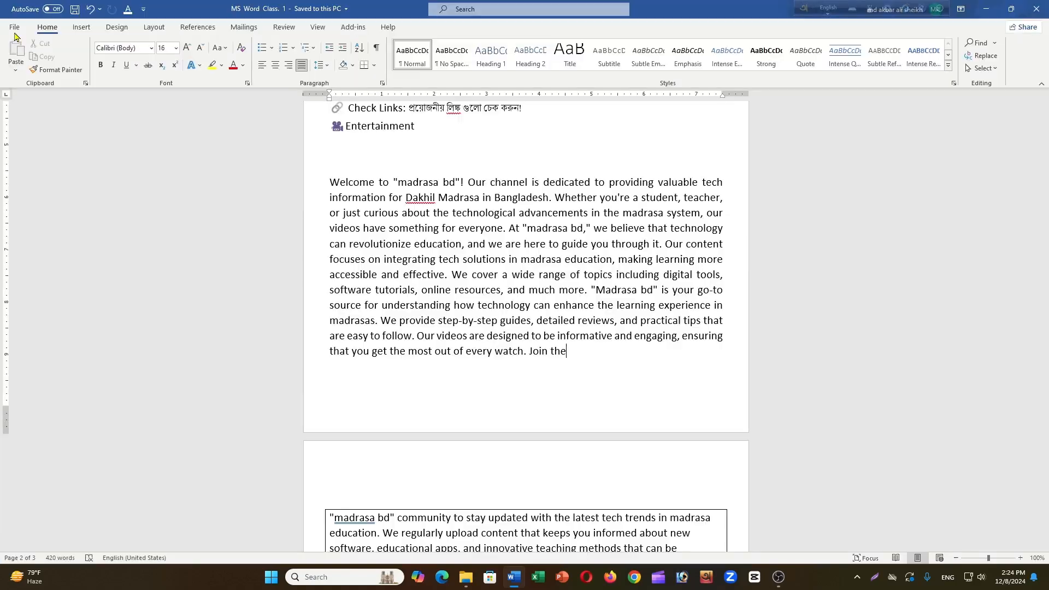
Show the print preview and print settings of the document and check the status of the Brother DCP-T220 printer
{"action": "left_click", "coordinate": [16, 28]}
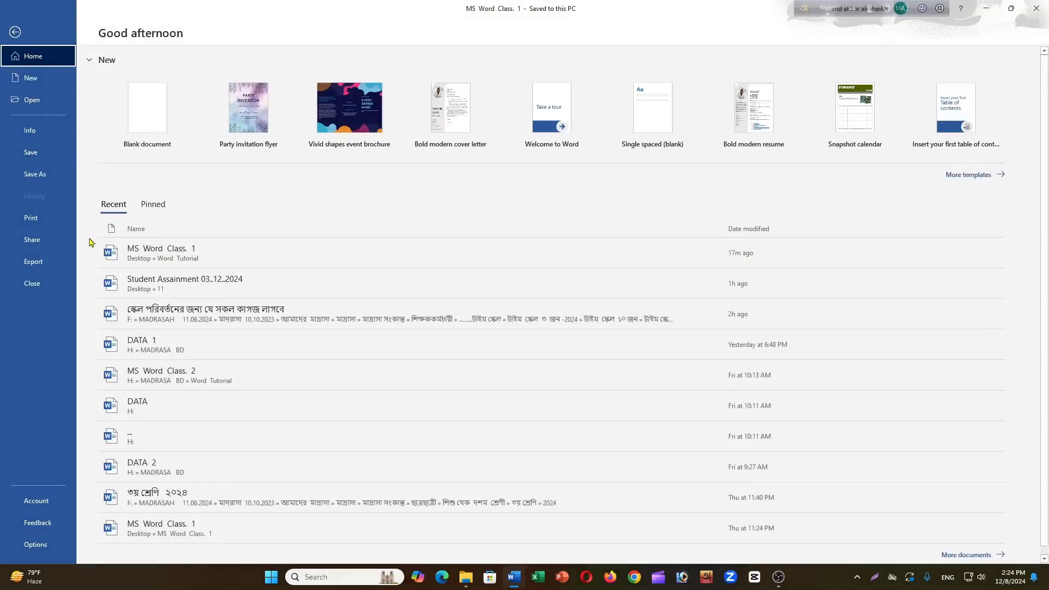
{"action": "left_click", "coordinate": [46, 224]}
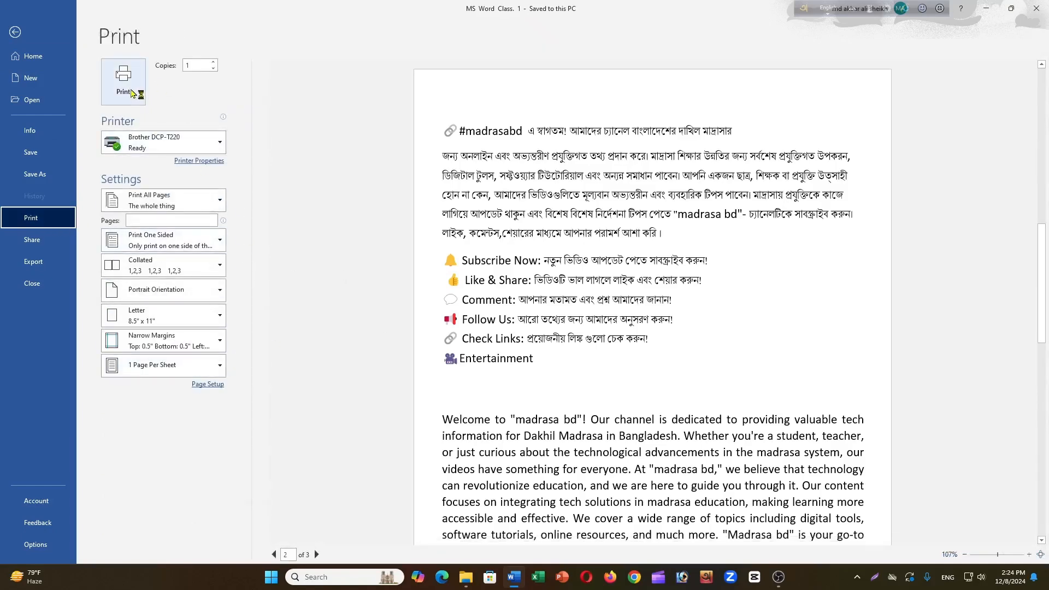
{"action": "left_click", "coordinate": [177, 146]}
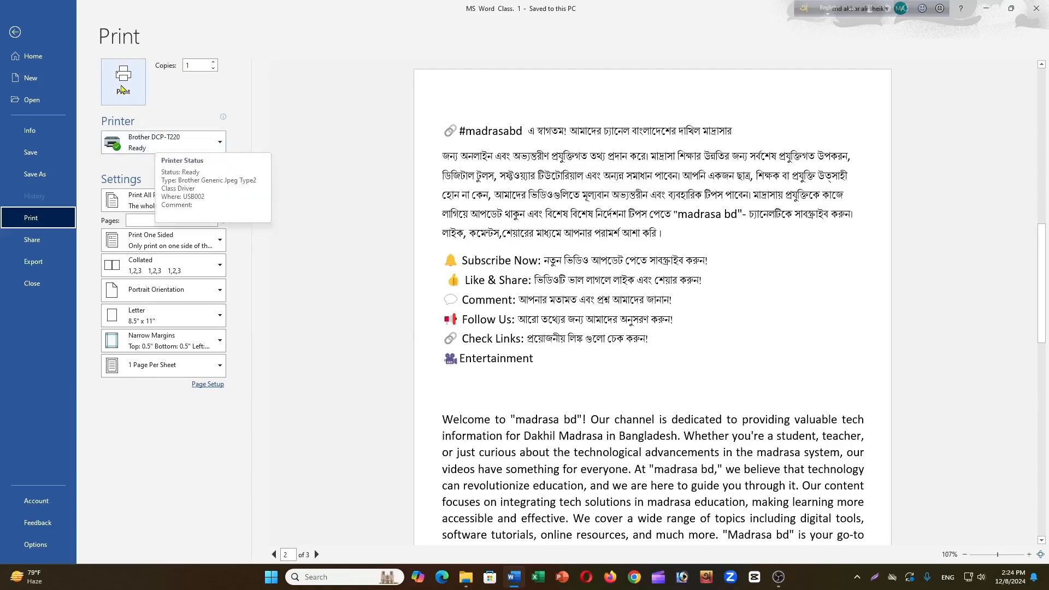
Try Fax and EPSON L130 Series as the printer, and set it back to Brother DCP-T220
{"action": "left_click", "coordinate": [193, 142]}
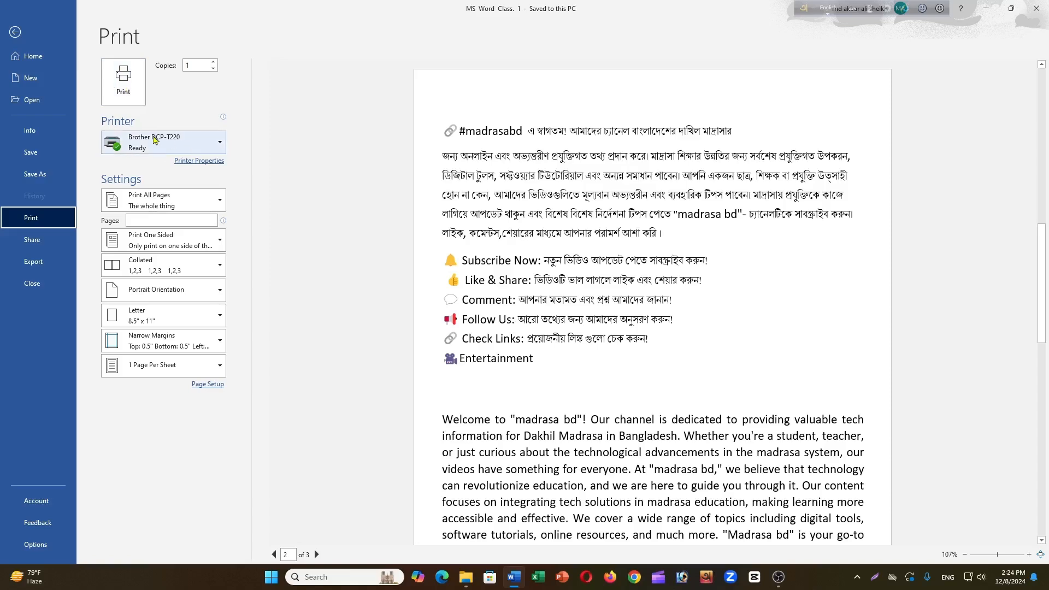
{"action": "mouse_move", "coordinate": [198, 143]}
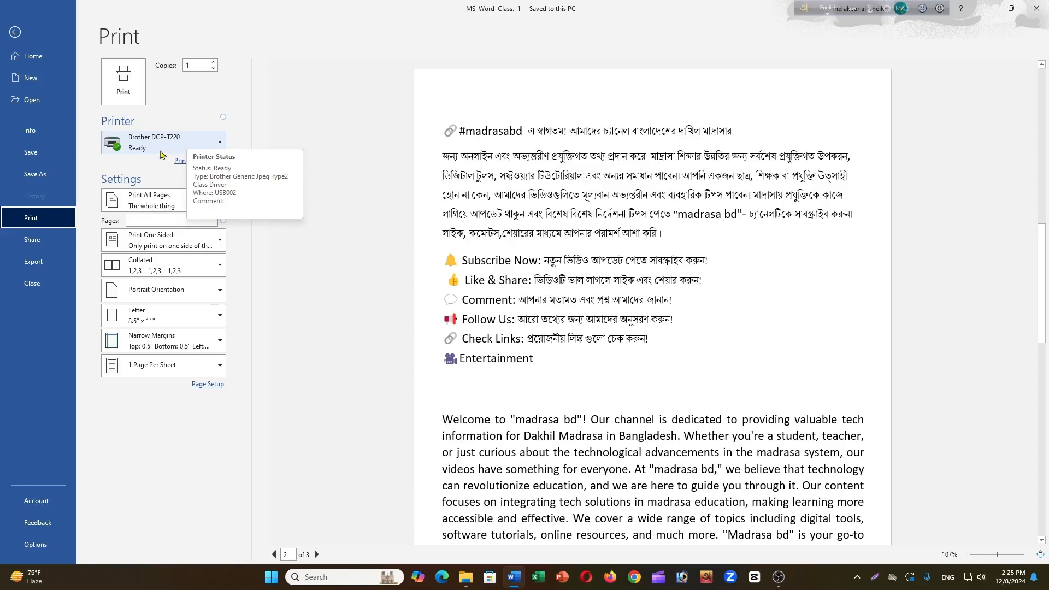
{"action": "left_click", "coordinate": [221, 145]}
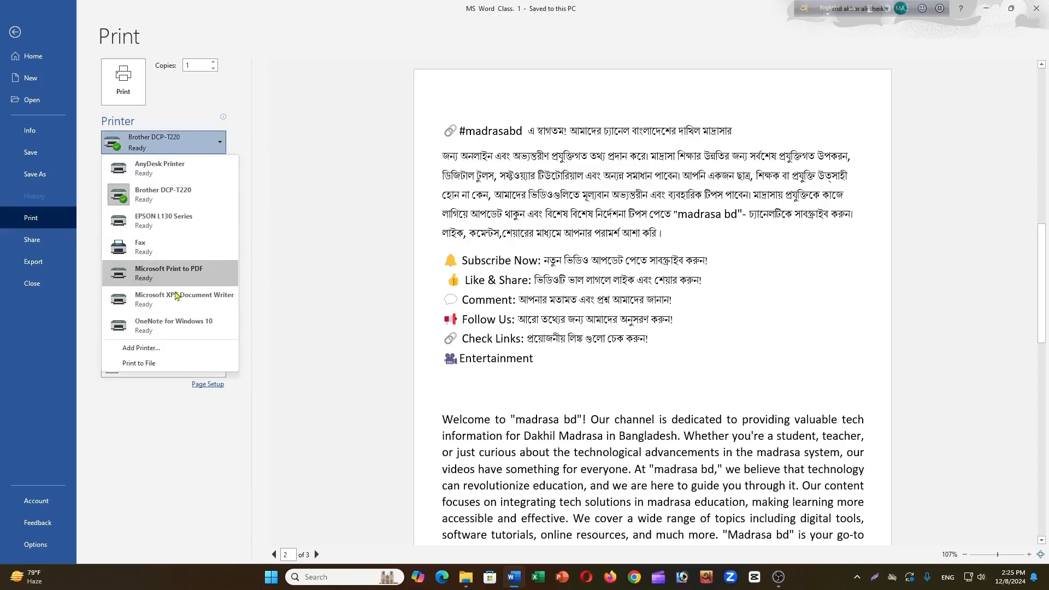
{"action": "left_click", "coordinate": [179, 254]}
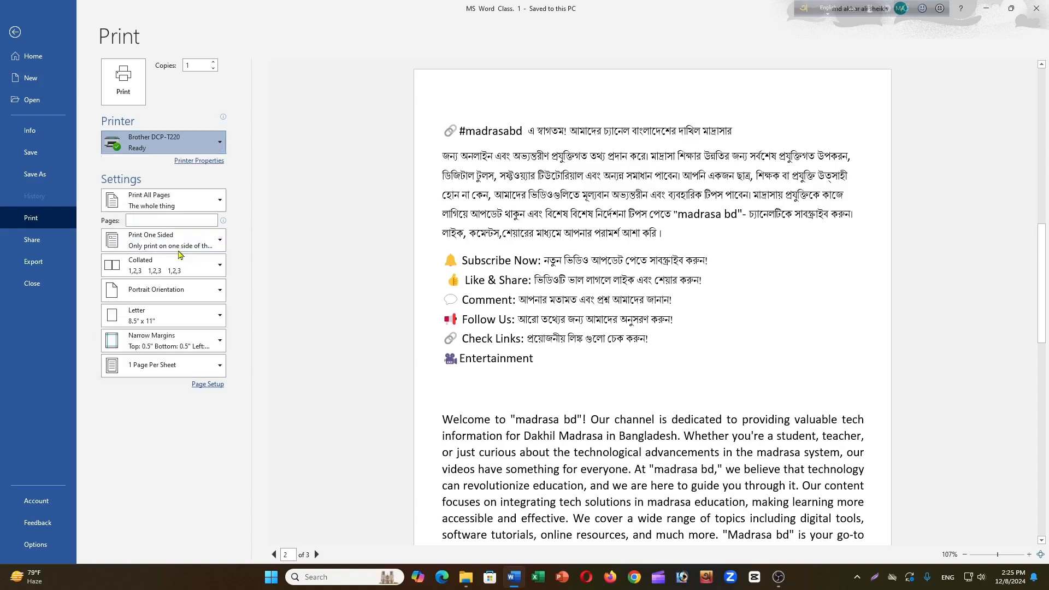
{"action": "left_click", "coordinate": [220, 143]}
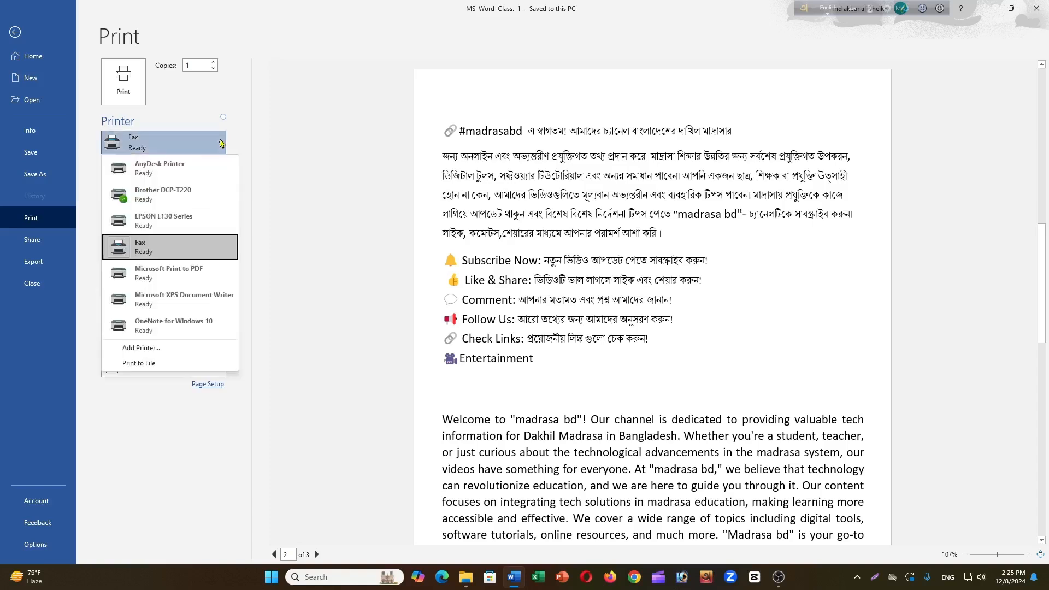
{"action": "left_click", "coordinate": [184, 227]}
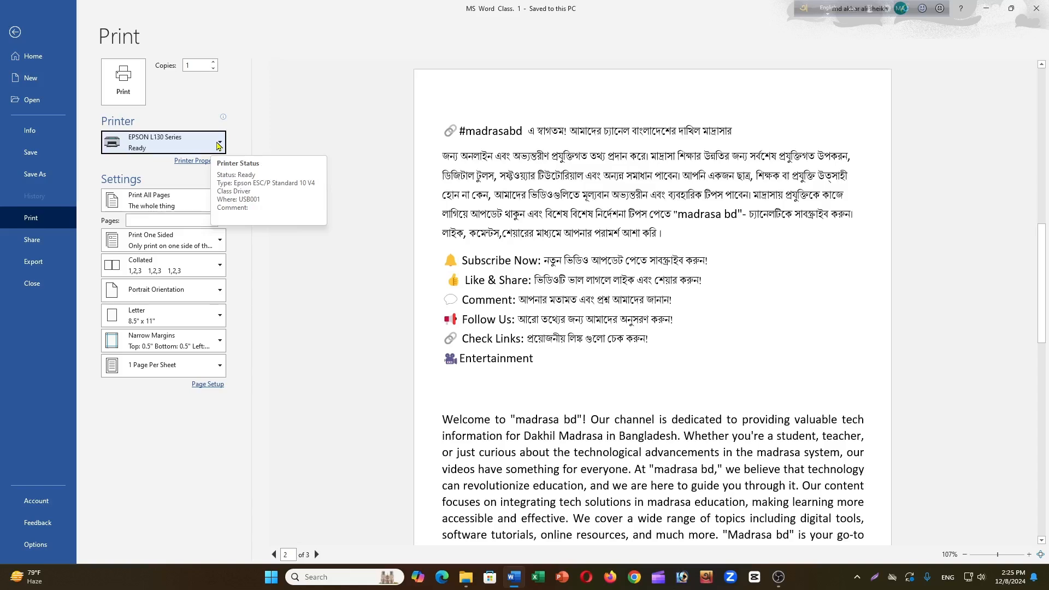
{"action": "left_click", "coordinate": [218, 145]}
{"action": "left_click", "coordinate": [164, 158]}
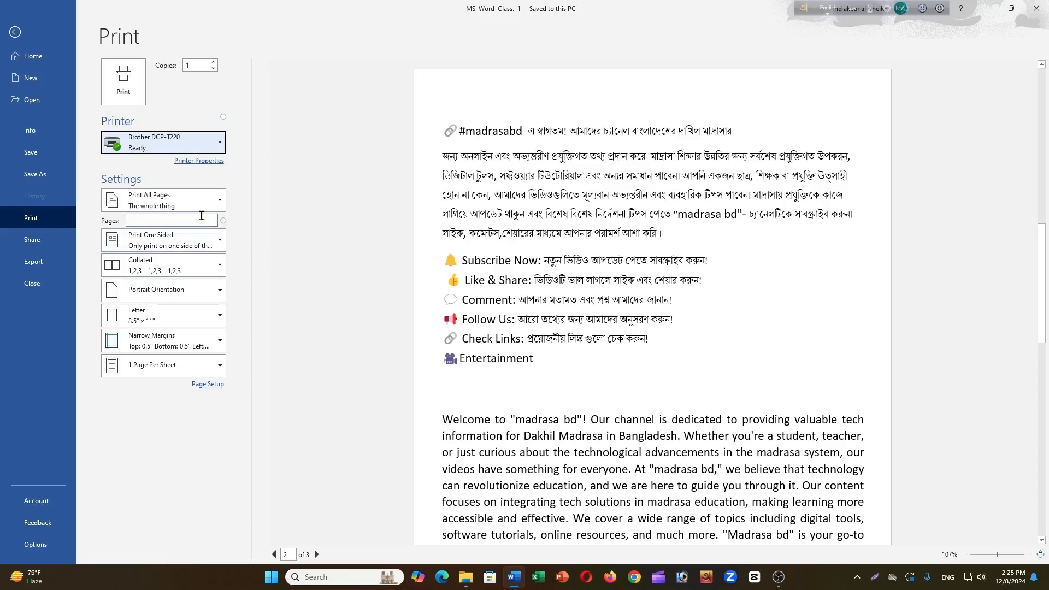
Review the page range options for printing without any text selected, and return to the document
{"action": "left_click", "coordinate": [212, 207]}
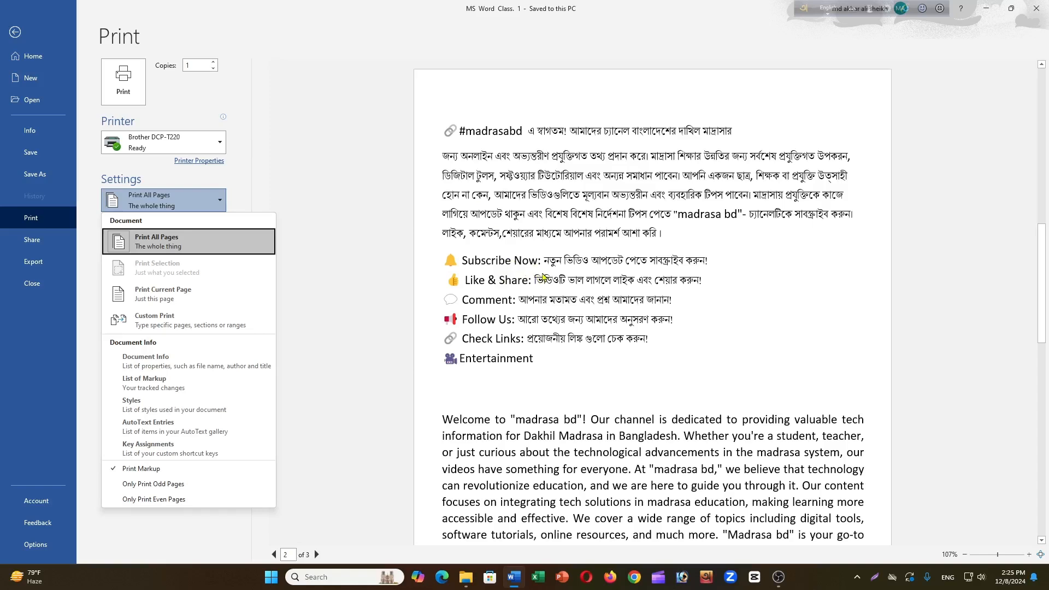
{"action": "left_click", "coordinate": [336, 217]}
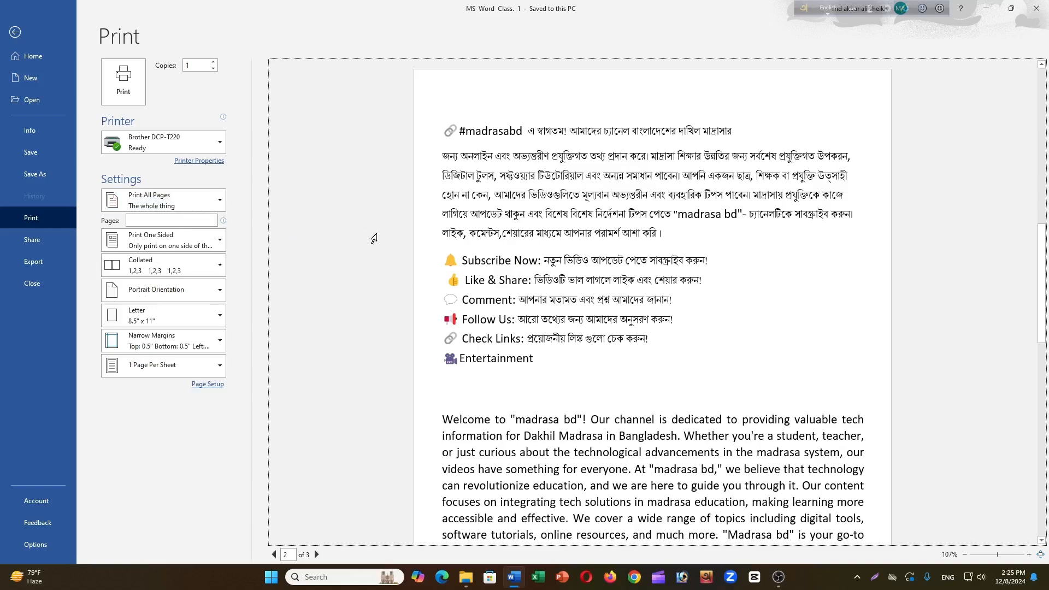
{"action": "left_click", "coordinate": [14, 33]}
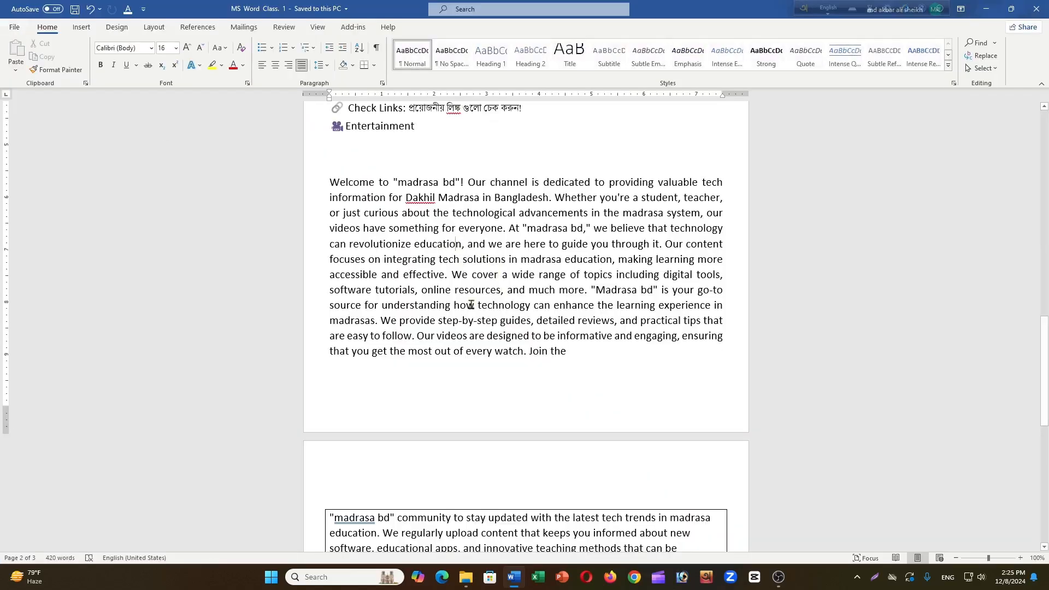
{"action": "left_click", "coordinate": [456, 245]}
{"action": "left_click", "coordinate": [14, 27]}
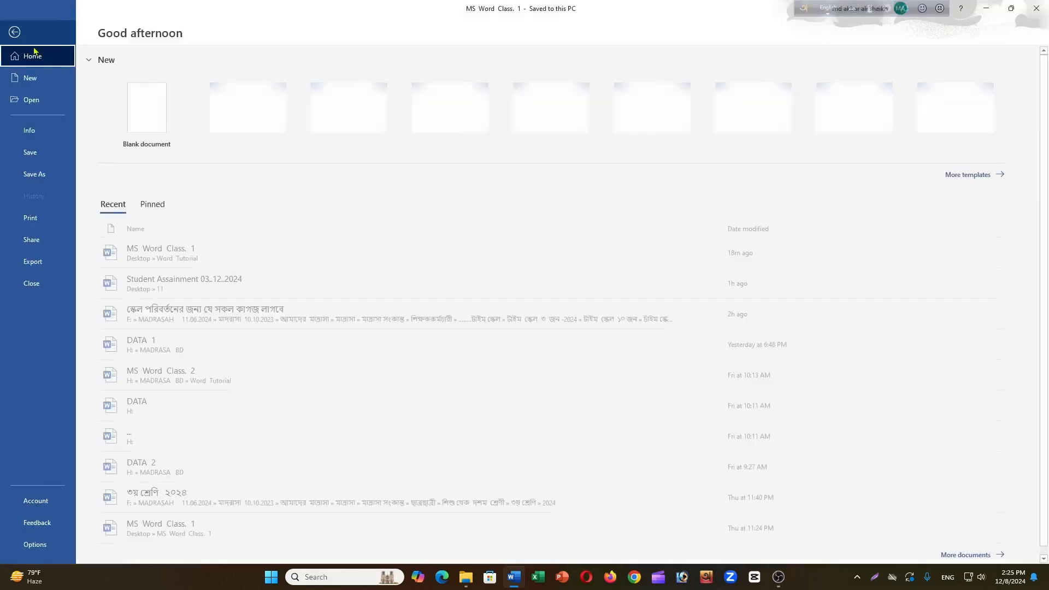
{"action": "left_click", "coordinate": [32, 219]}
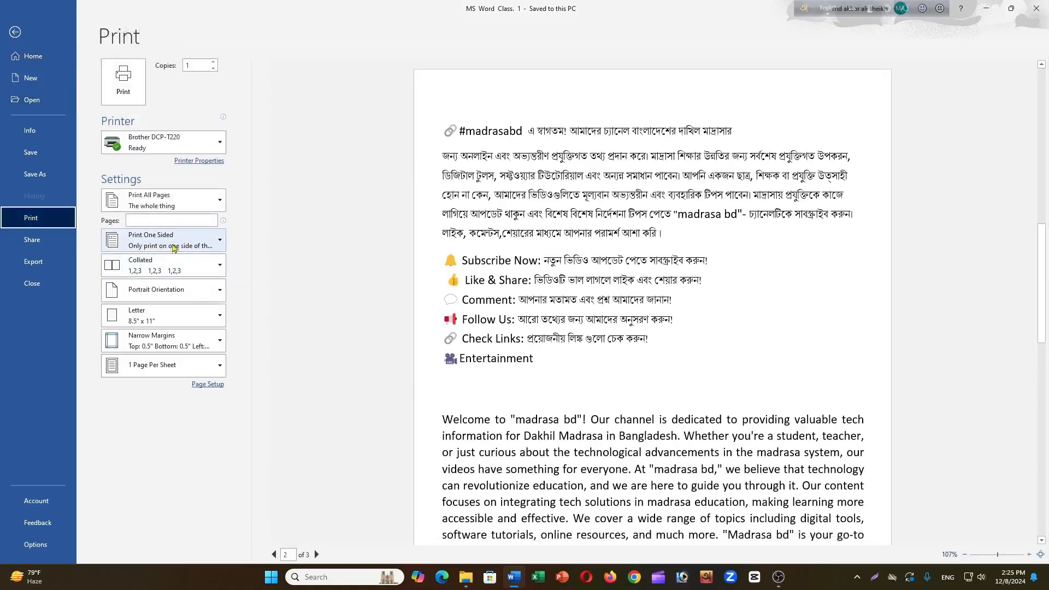
{"action": "left_click", "coordinate": [193, 211]}
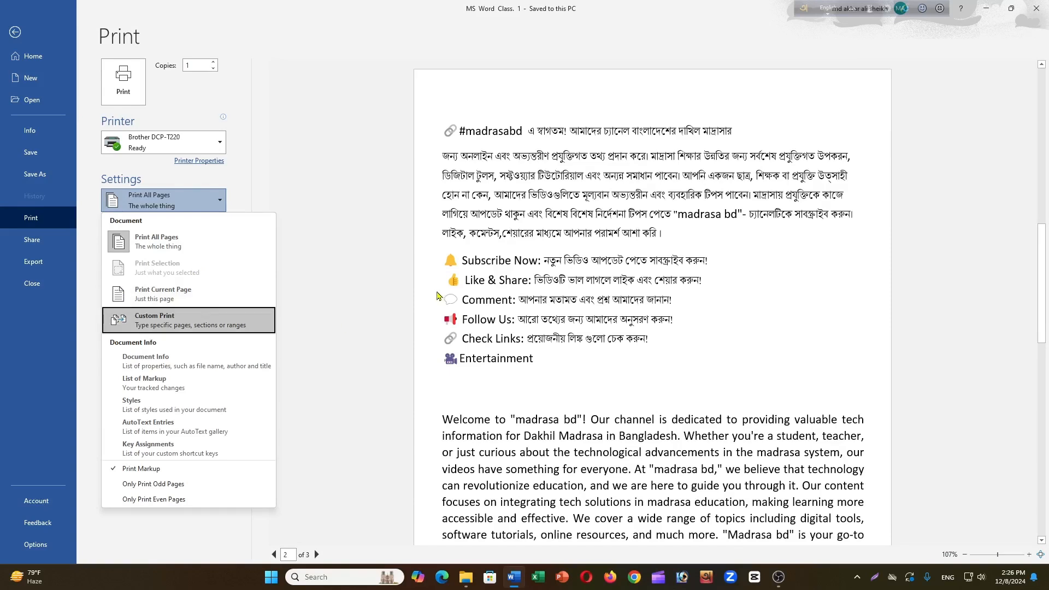
{"action": "left_click", "coordinate": [14, 33]}
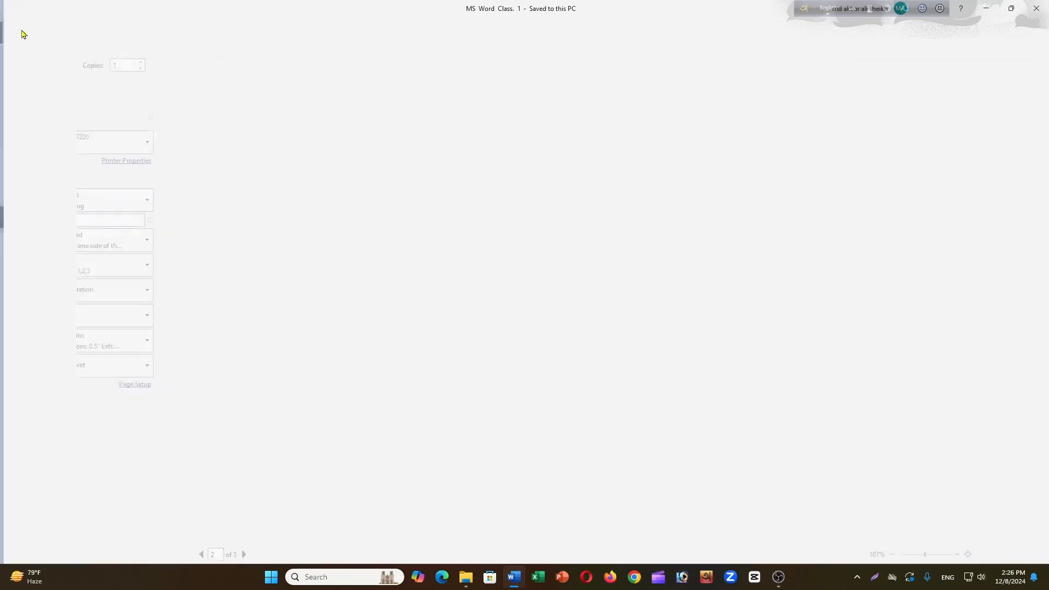
Select the paragraph starting with Welcome to "madrasa bd" and review the print range options, including Print Selection
{"action": "left_click_drag", "start_coordinate": [315, 189], "coordinate": [337, 362]}
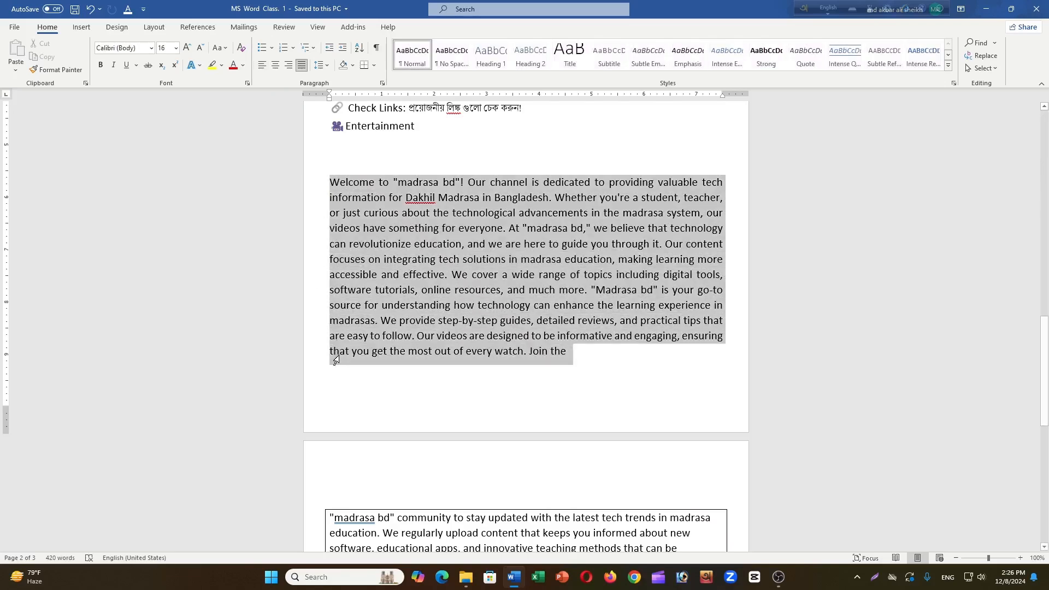
{"action": "left_click", "coordinate": [15, 28]}
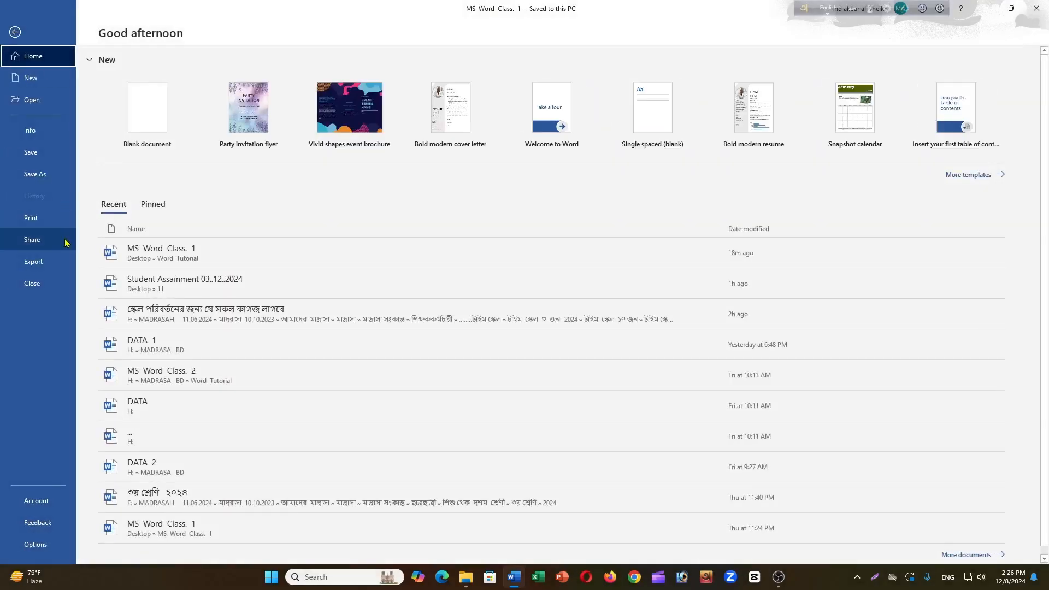
{"action": "left_click", "coordinate": [48, 223]}
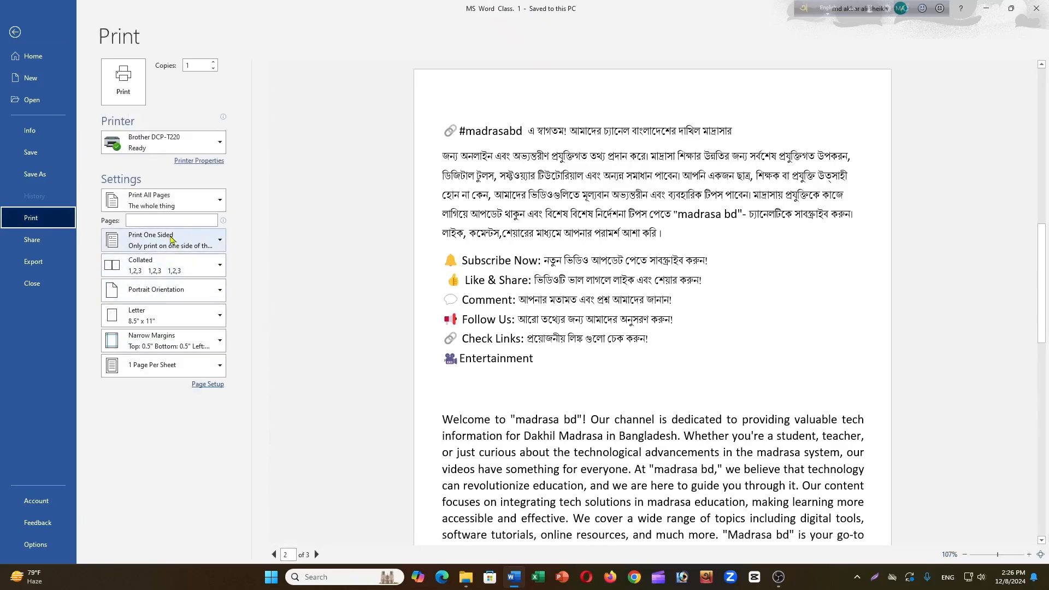
{"action": "left_click", "coordinate": [186, 210]}
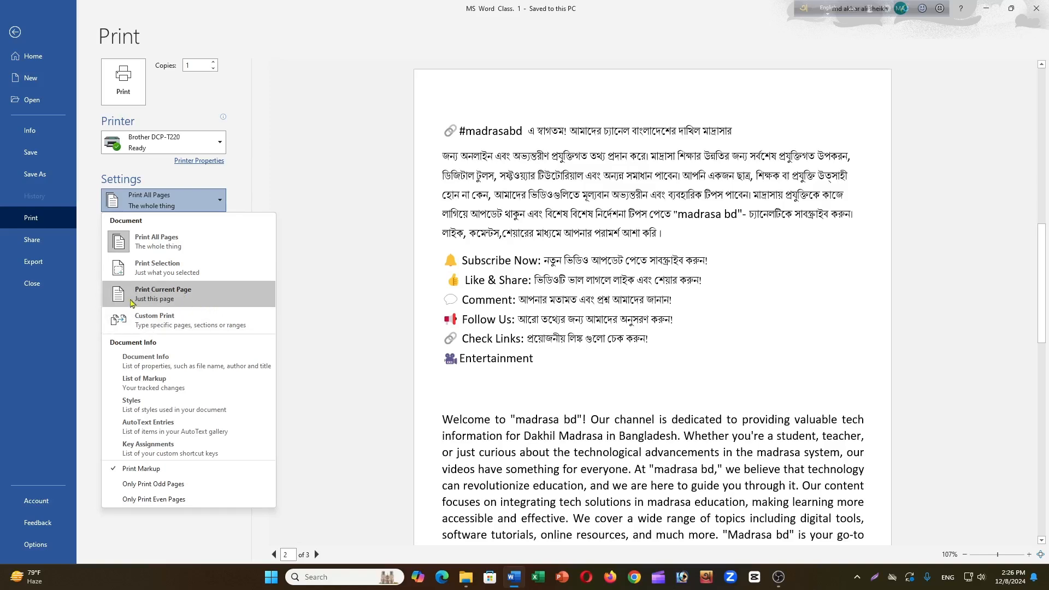
{"action": "left_click", "coordinate": [295, 187]}
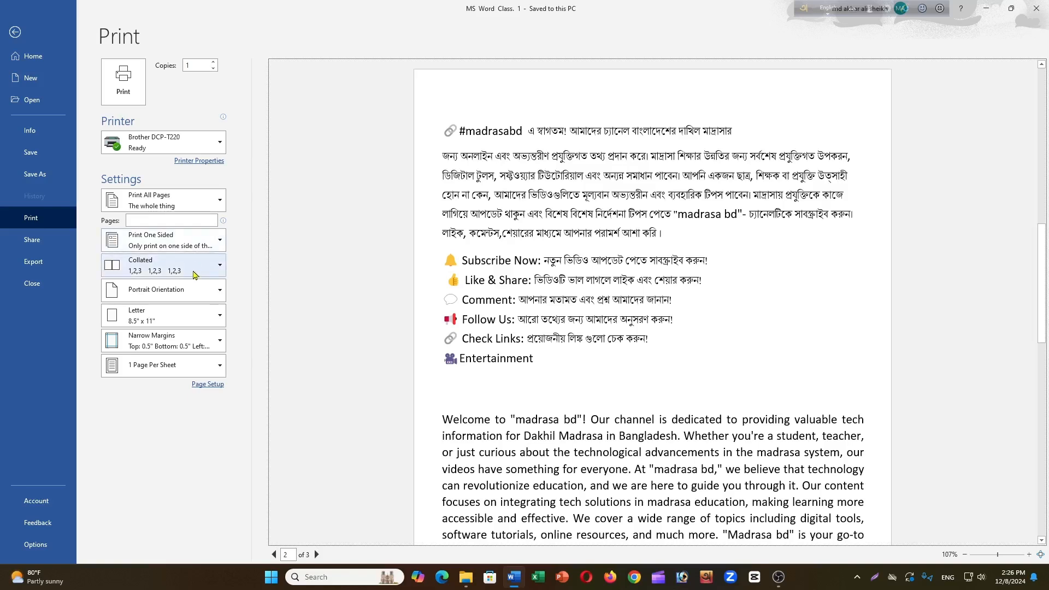
Review the paper sizes for printing, try A4 in the Page Setup dialog, and cancel the change
{"action": "left_click", "coordinate": [219, 317]}
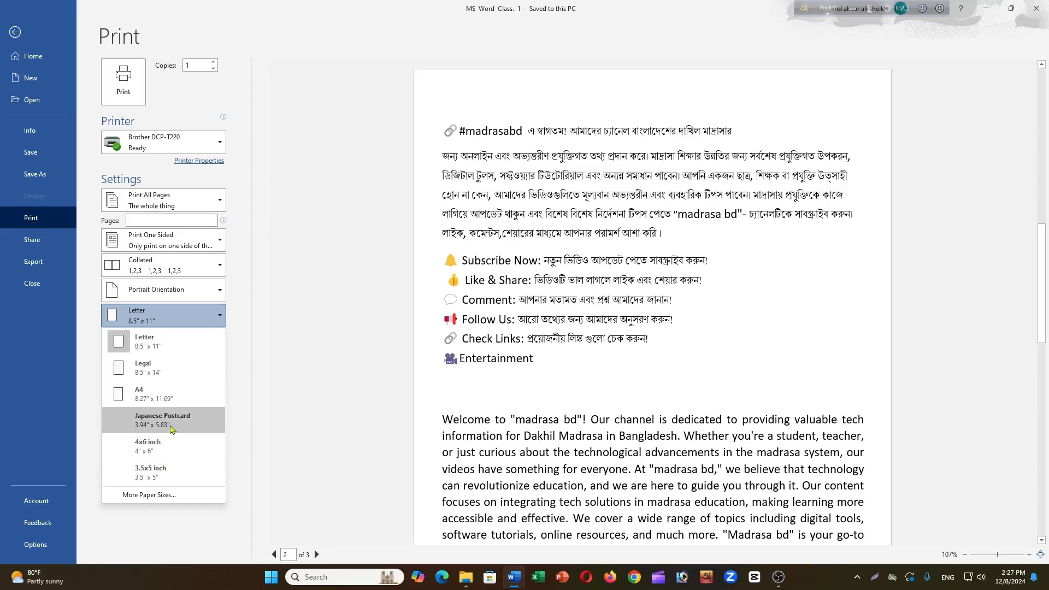
{"action": "left_click", "coordinate": [166, 496]}
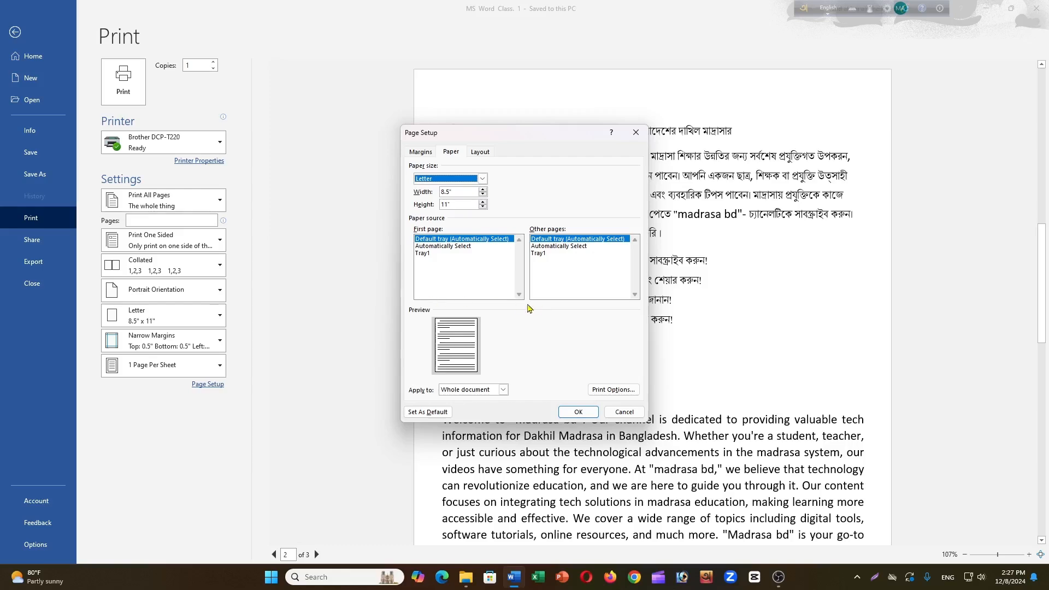
{"action": "left_click", "coordinate": [482, 179]}
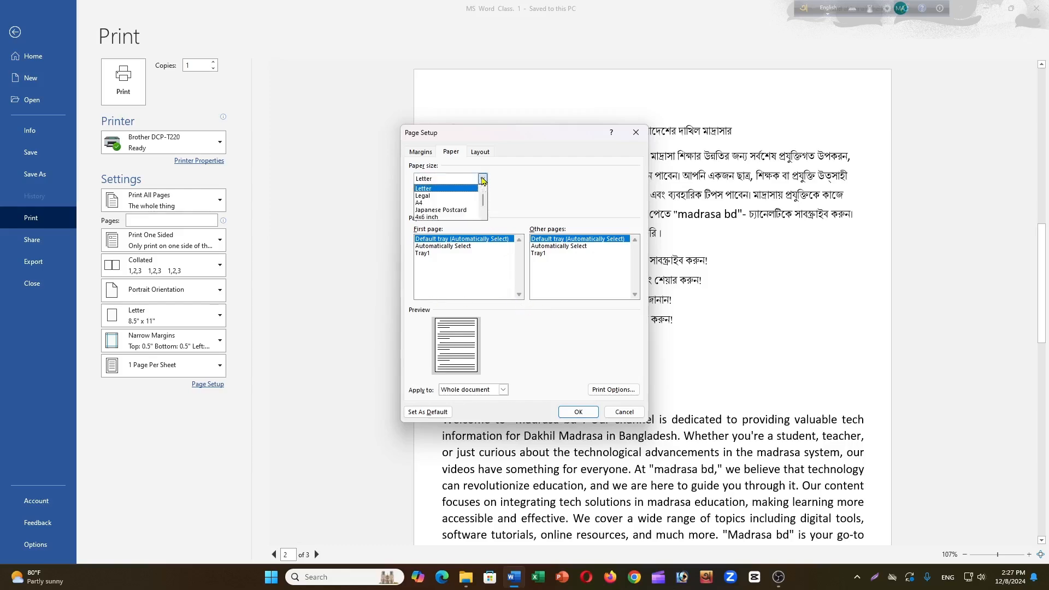
{"action": "left_click", "coordinate": [461, 203]}
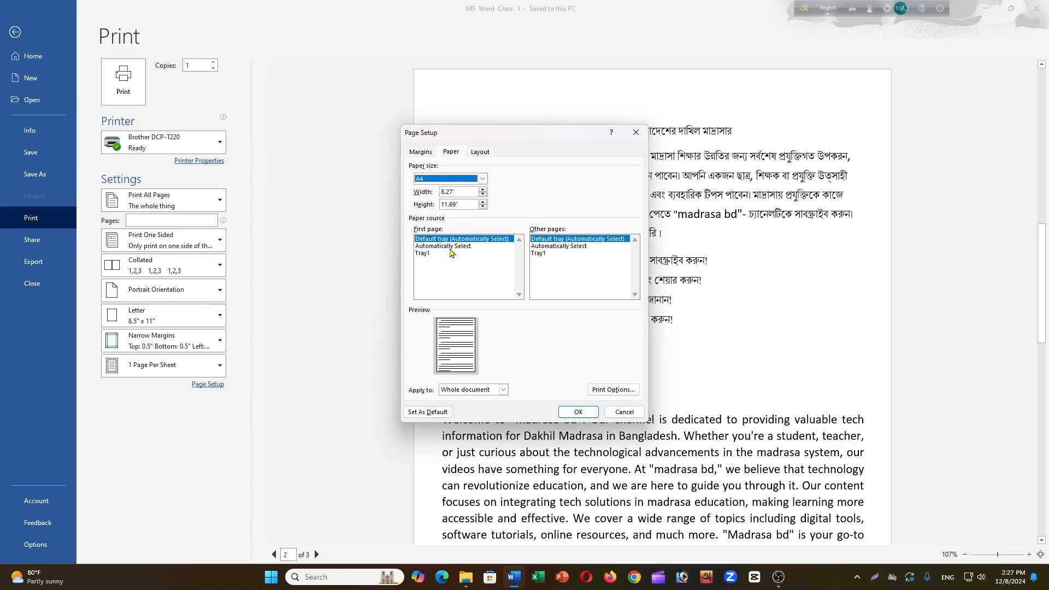
{"action": "left_click", "coordinate": [454, 191]}
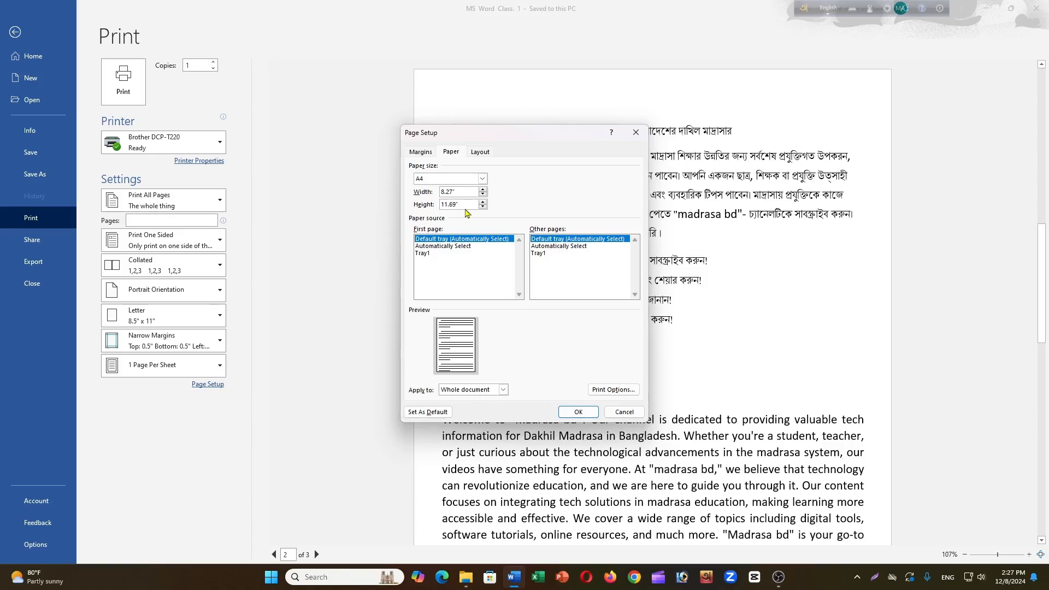
{"action": "left_click", "coordinate": [624, 412]}
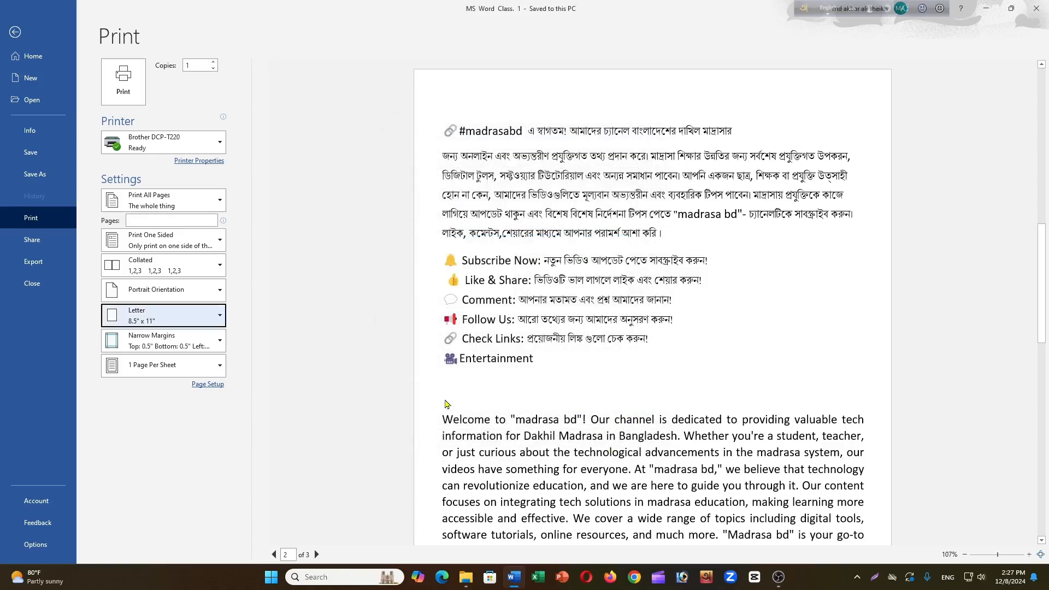
Review the Share and Export options of the document, and close the document
{"action": "left_click", "coordinate": [43, 242]}
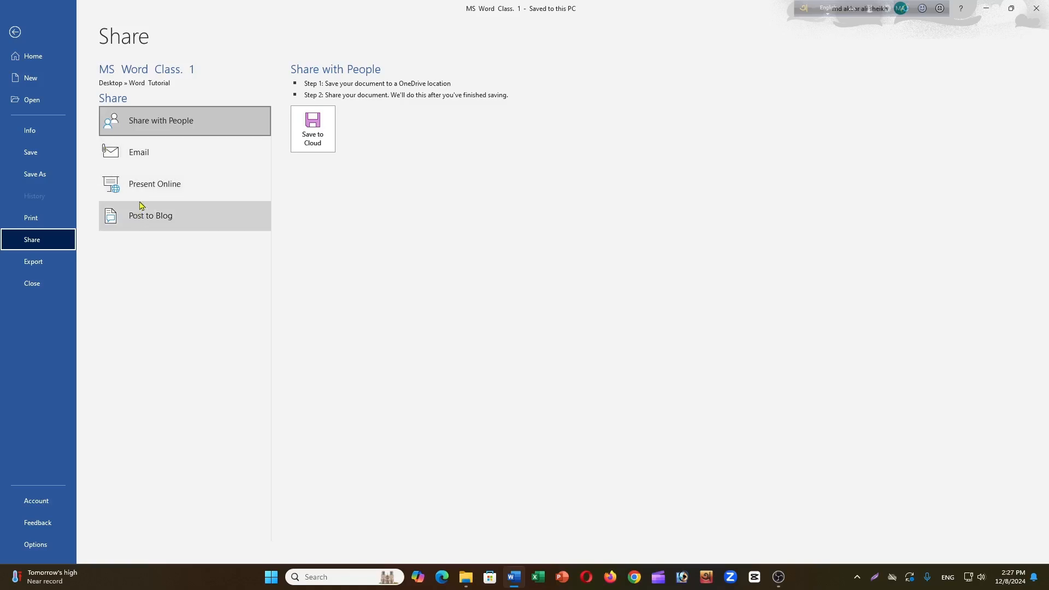
{"action": "left_click", "coordinate": [39, 264]}
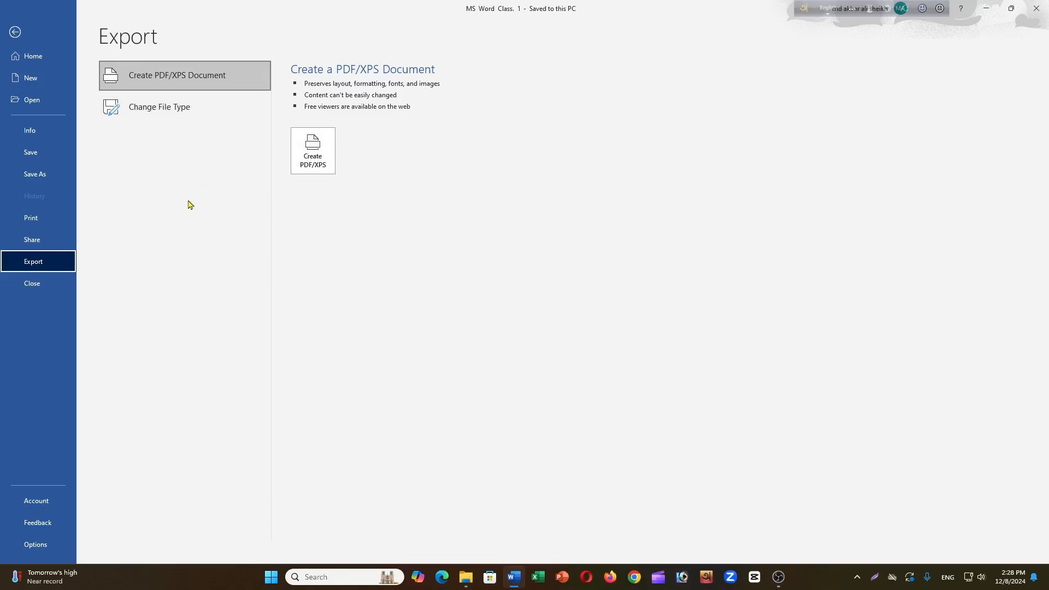
{"action": "left_click", "coordinate": [41, 287]}
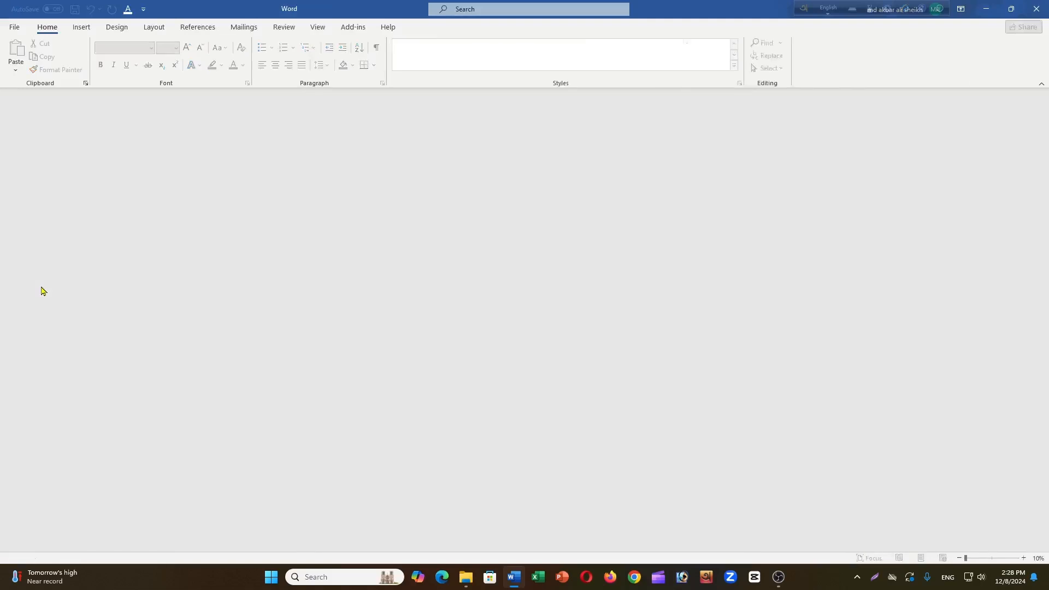
Exit Word, restart it to show its start screen, and exit it again
{"action": "left_click", "coordinate": [1037, 9]}
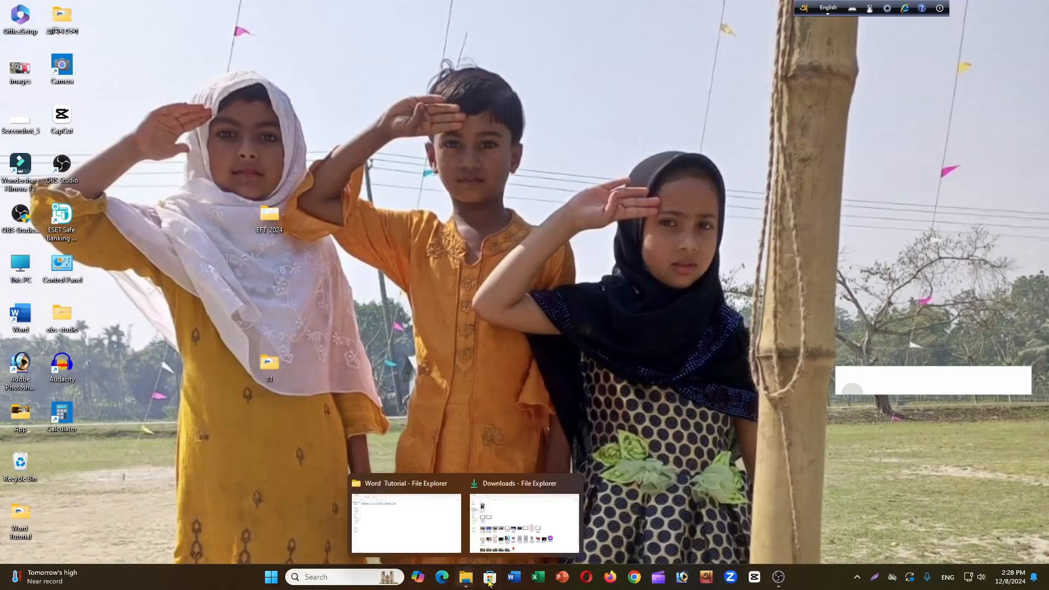
{"action": "left_click", "coordinate": [514, 577]}
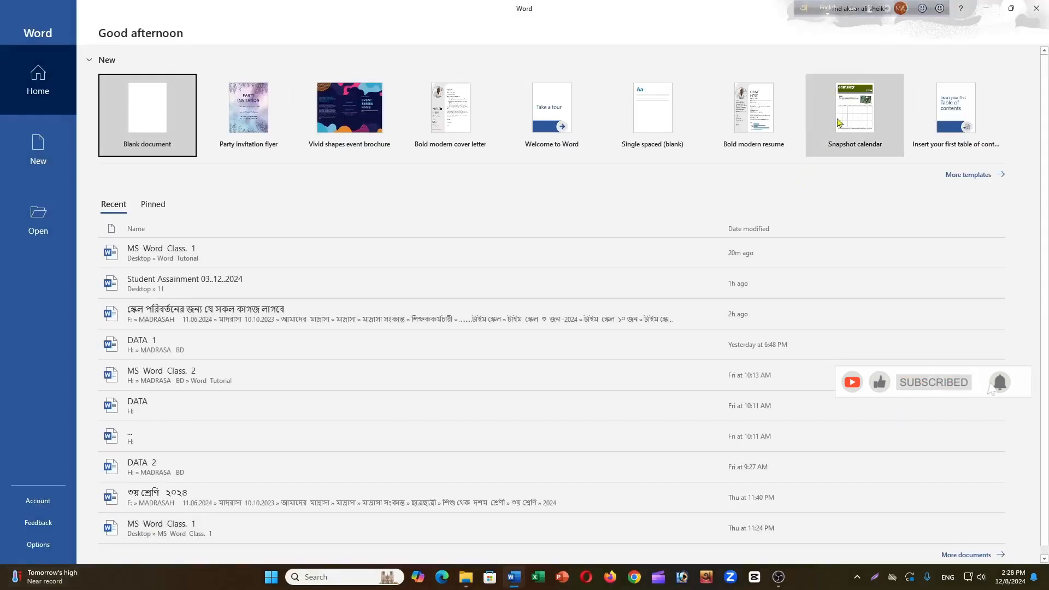
{"action": "left_click", "coordinate": [1037, 8]}
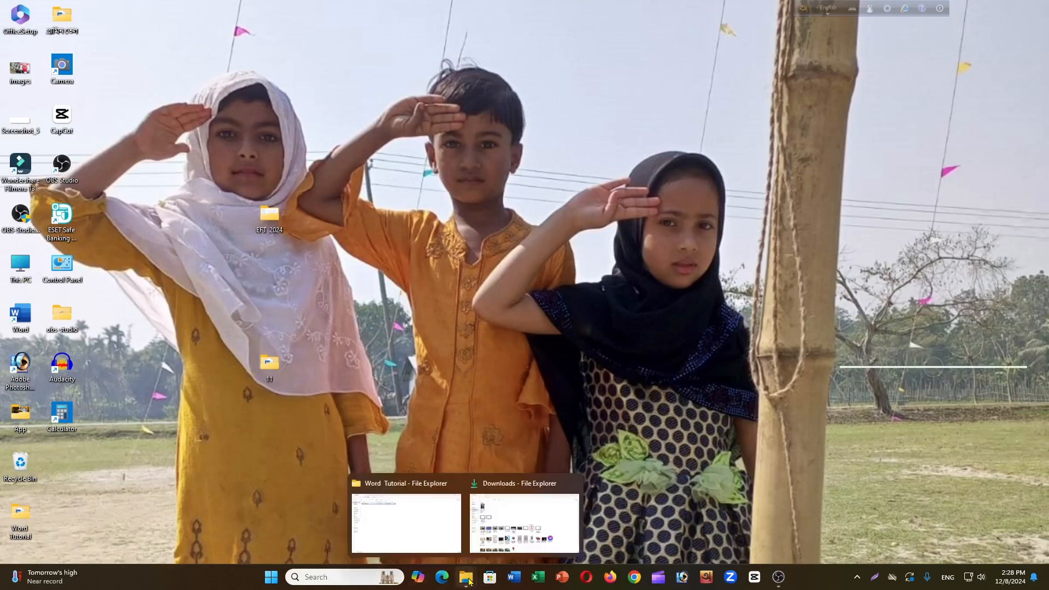
Open MS Word Class. 1 from the Word Tutorial folder in File Explorer and look through its pages
{"action": "left_click", "coordinate": [453, 523]}
{"action": "left_click", "coordinate": [167, 98]}
{"action": "double_click", "coordinate": [168, 99]}
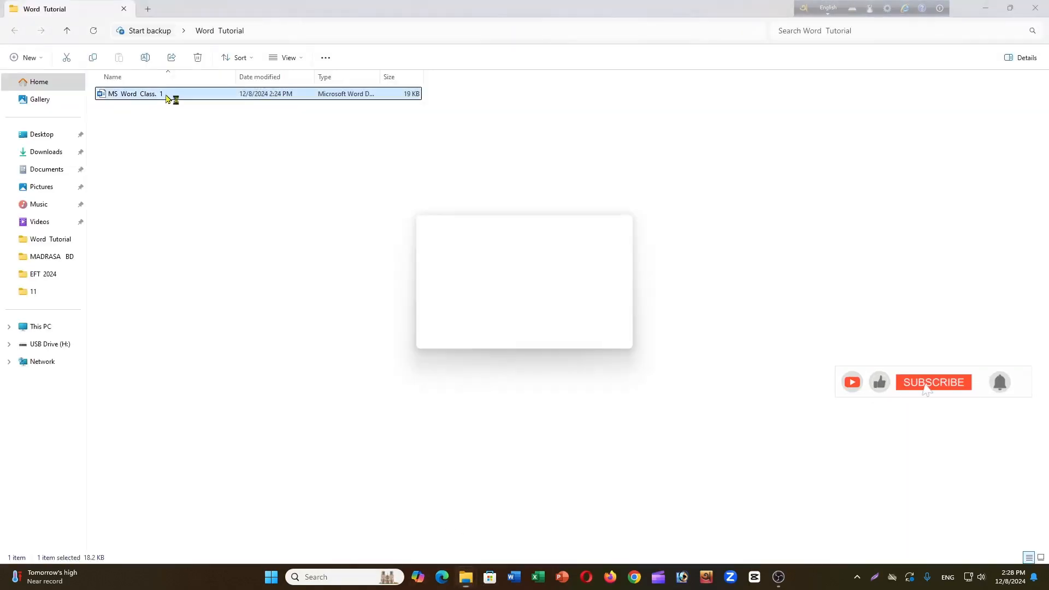
{"action": "scroll", "coordinate": [493, 330], "scroll_direction": "down", "scroll_amount": 8}
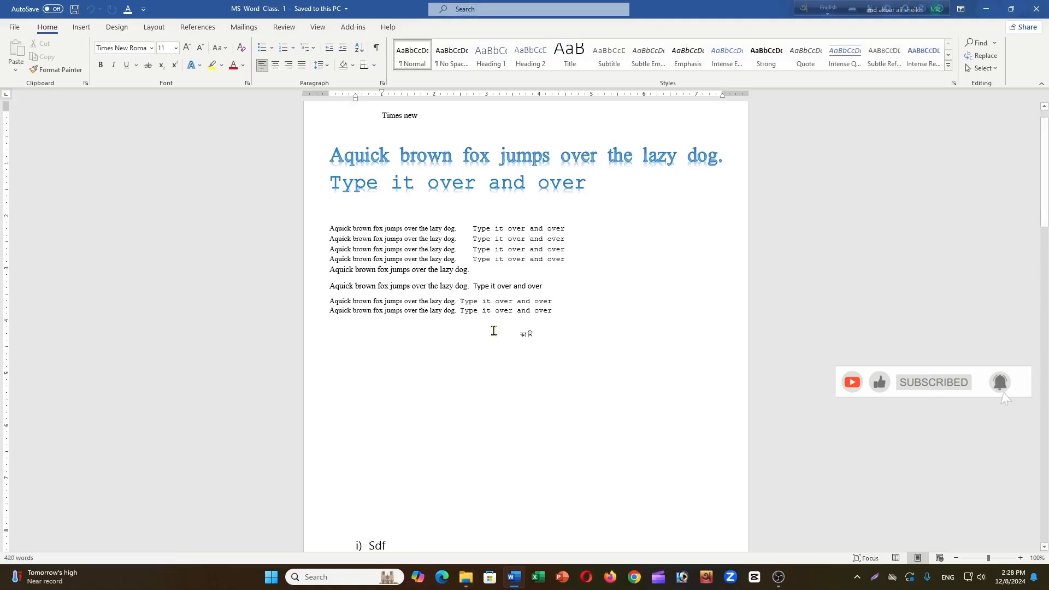
{"action": "scroll", "coordinate": [492, 336], "scroll_direction": "down", "scroll_amount": 8}
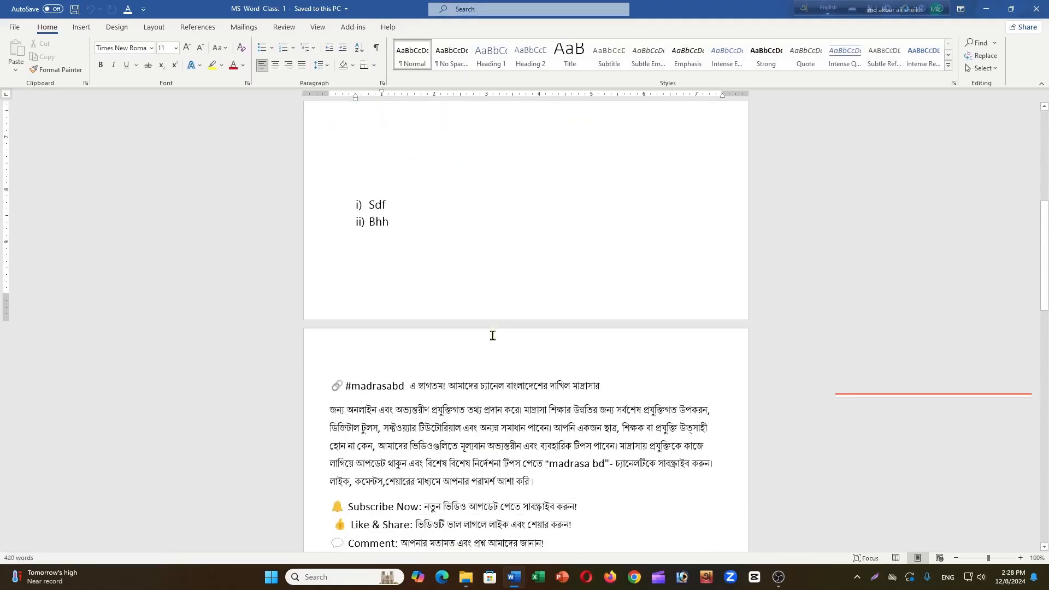
{"action": "scroll", "coordinate": [494, 338], "scroll_direction": "down", "scroll_amount": 4}
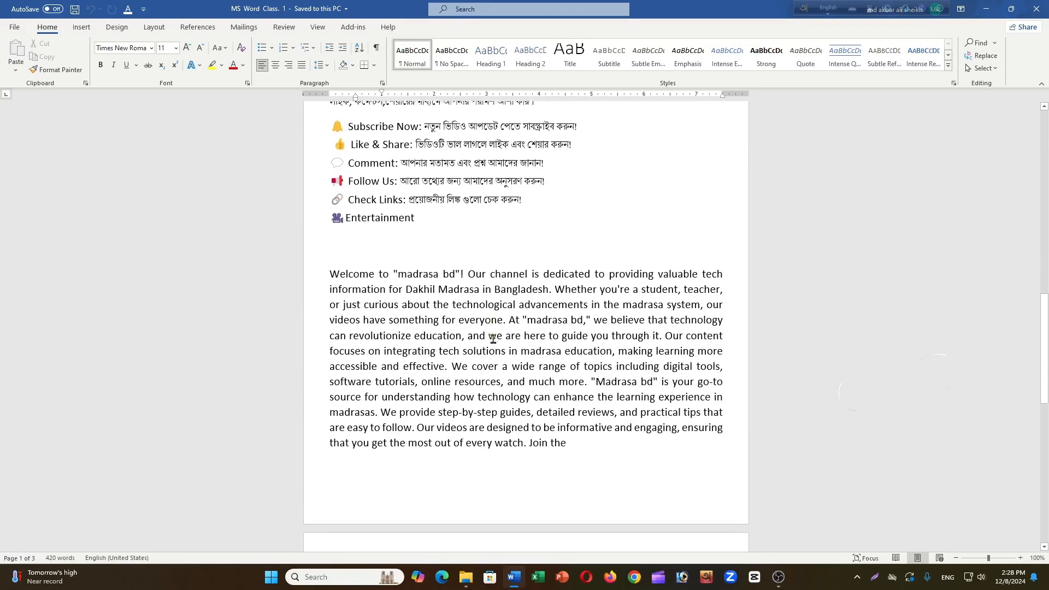
Try left, center and right alignment on the paragraph starting Welcome to "madrasa bd"! and set it back to justified
{"action": "left_click_drag", "start_coordinate": [314, 189], "coordinate": [331, 368]}
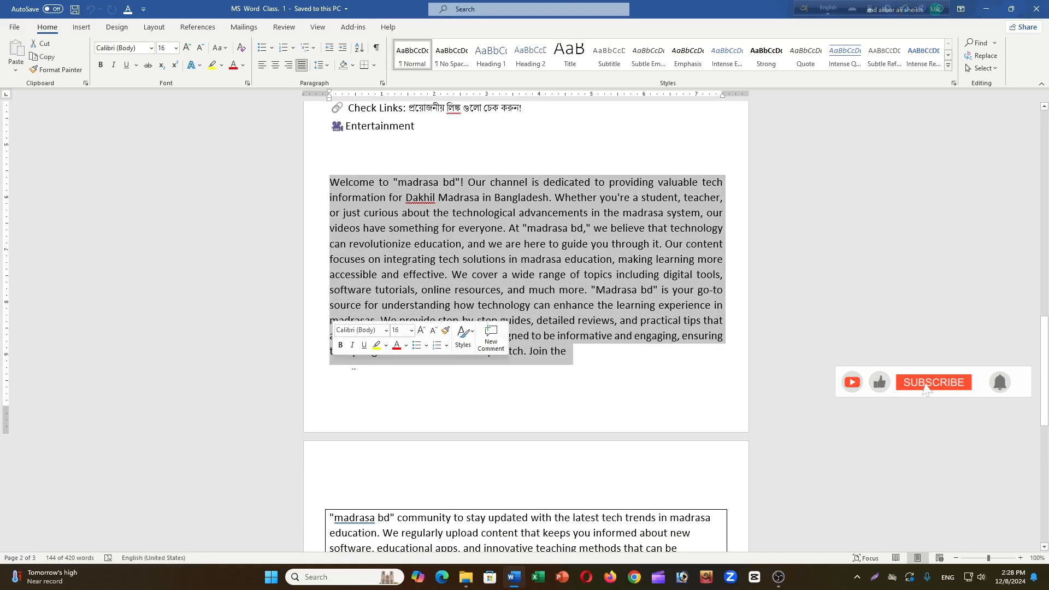
{"action": "left_click", "coordinate": [261, 68]}
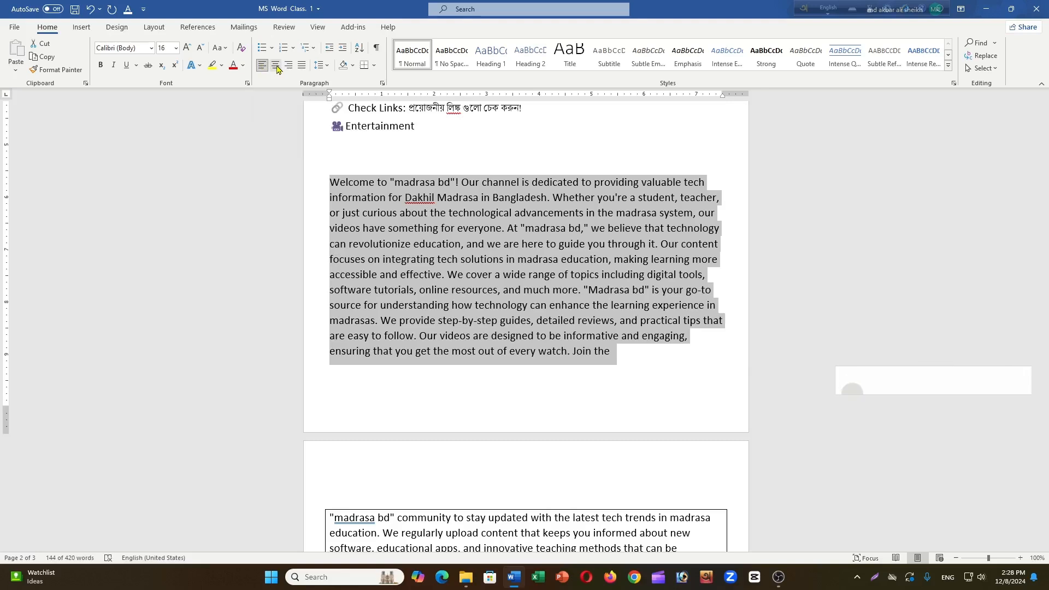
{"action": "left_click", "coordinate": [276, 67]}
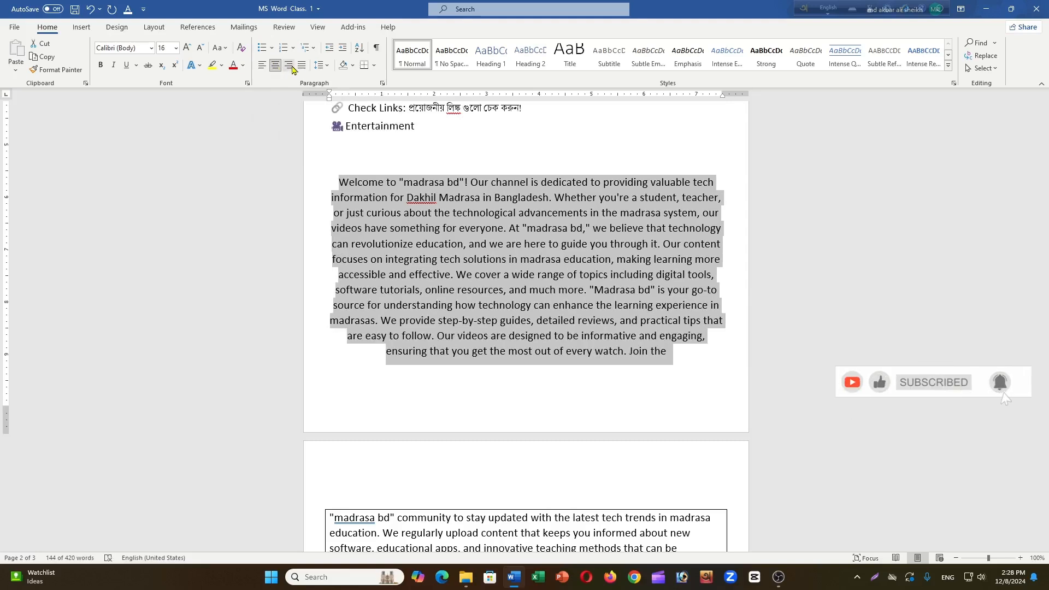
{"action": "left_click", "coordinate": [292, 66]}
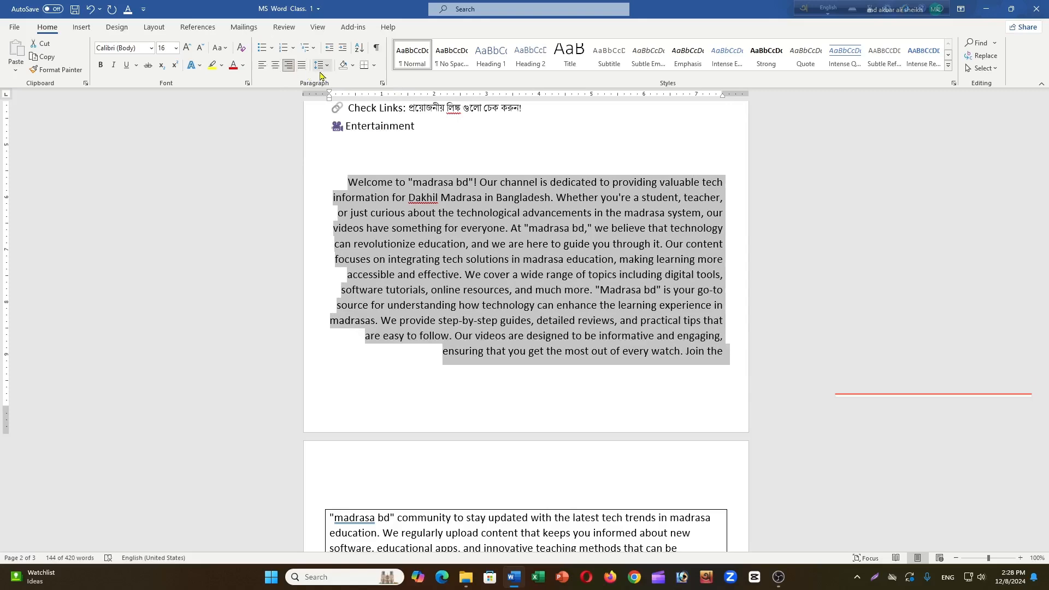
{"action": "left_click", "coordinate": [301, 65]}
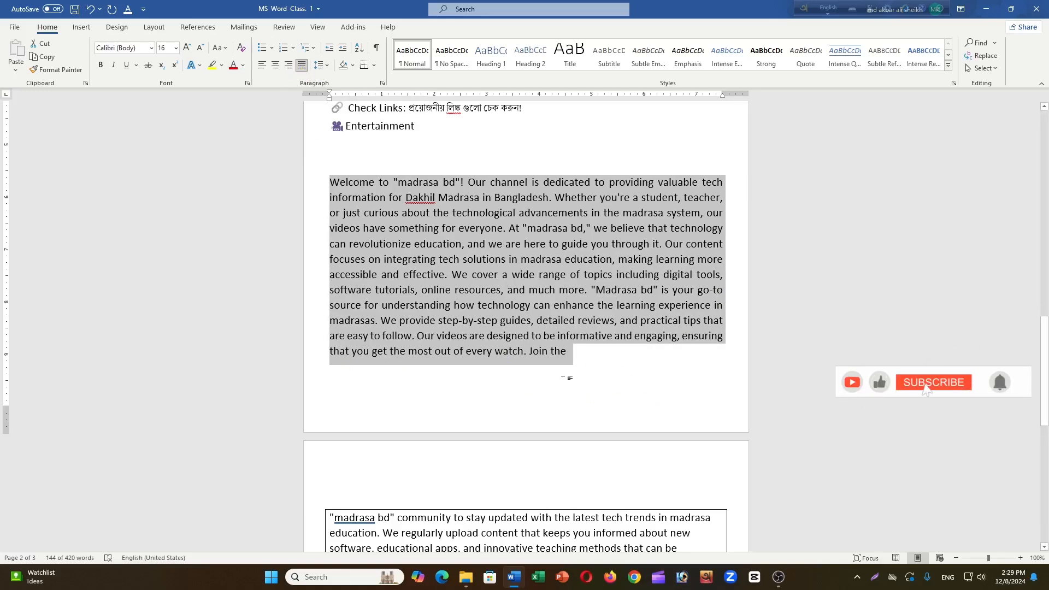
Review the File commands and start page once more, and return to the document
{"action": "scroll", "coordinate": [563, 377], "scroll_direction": "down", "scroll_amount": 2}
{"action": "scroll", "coordinate": [565, 382], "scroll_direction": "up", "scroll_amount": 4}
{"action": "scroll", "coordinate": [564, 381], "scroll_direction": "up", "scroll_amount": 3}
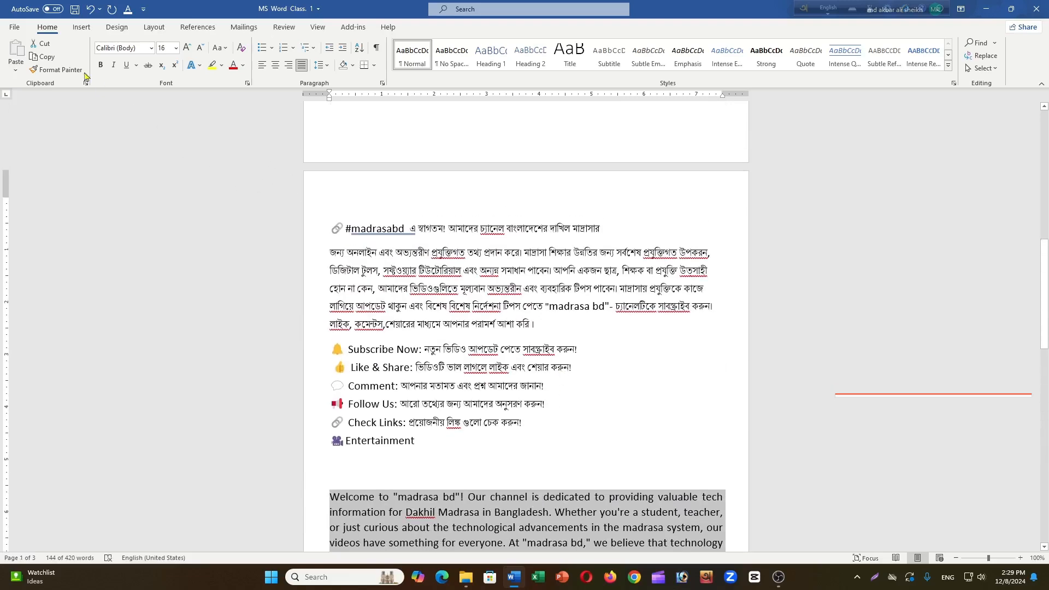
{"action": "left_click", "coordinate": [15, 29]}
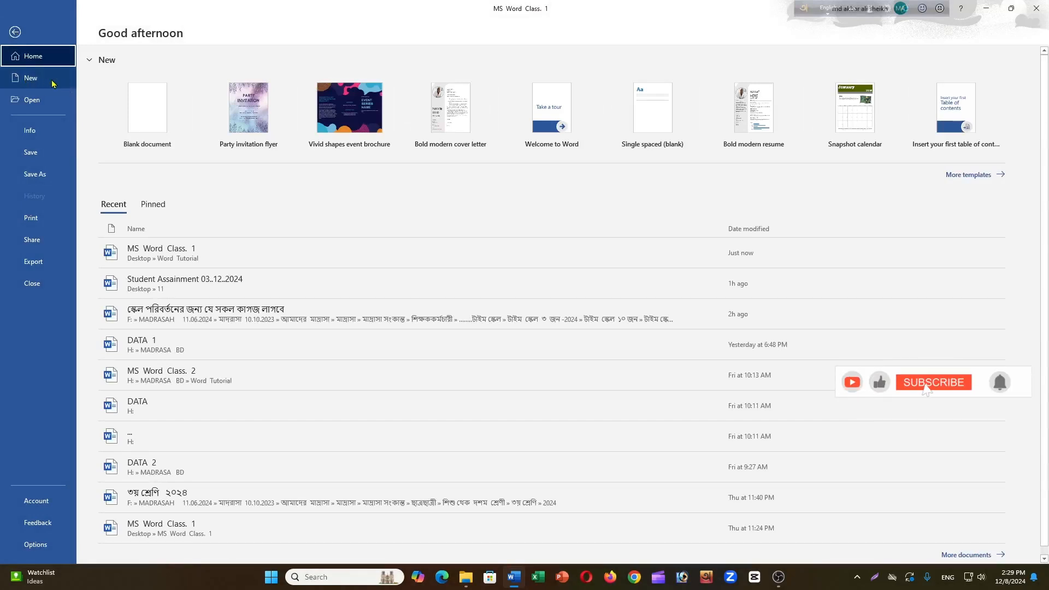
{"action": "left_click", "coordinate": [16, 33]}
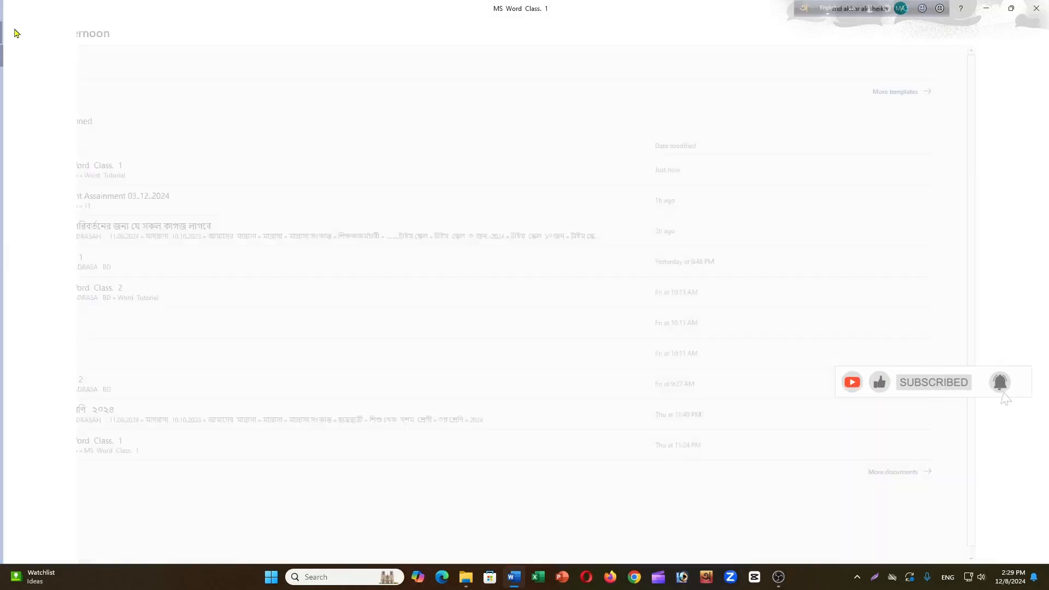
Select the large blue text "Aquick brown fox jumps over the lazy dog. Type it over and over" on the first page
{"action": "scroll", "coordinate": [463, 255], "scroll_direction": "up", "scroll_amount": 15}
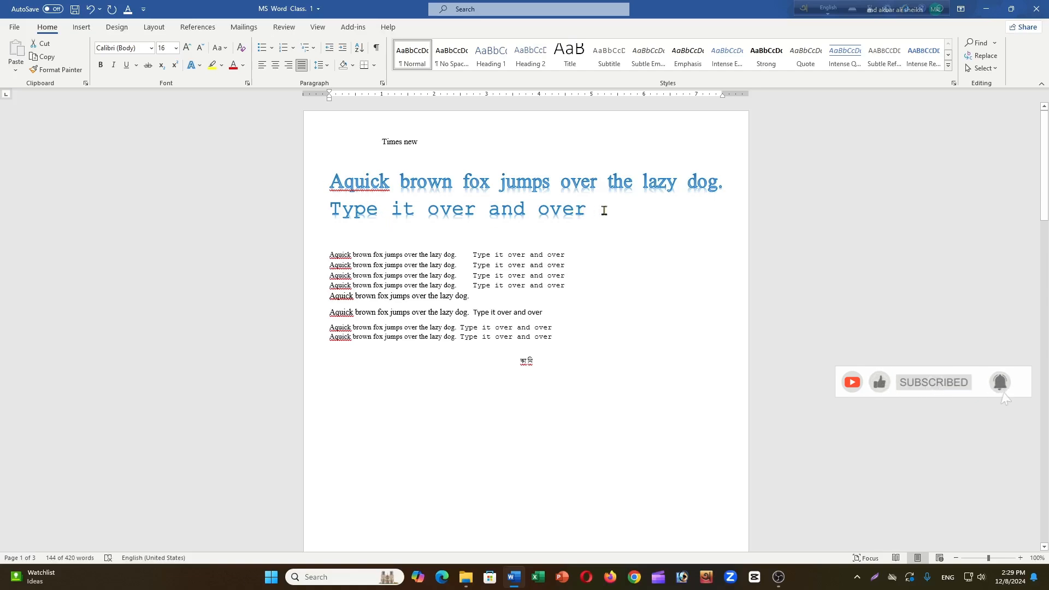
{"action": "left_click_drag", "start_coordinate": [595, 210], "coordinate": [343, 179]}
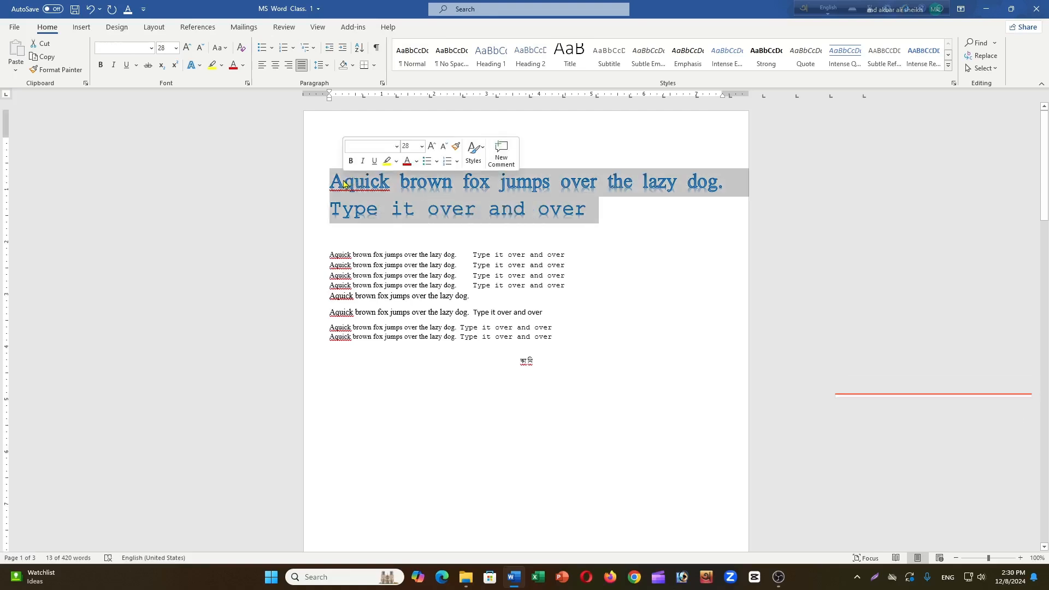